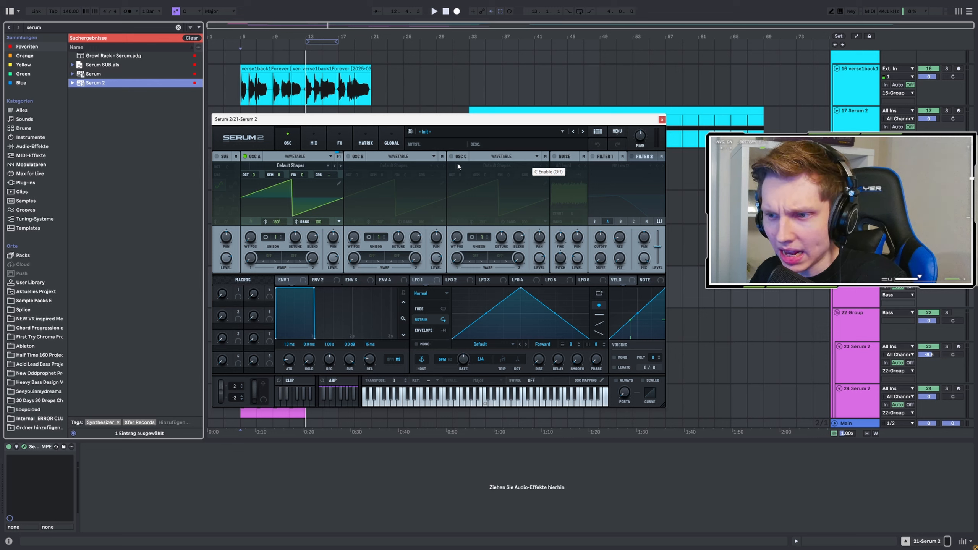
Step: Switch oscillator A's type through Multisample, Sample and Granular, and leave it on Spectral
left_click(330, 157)
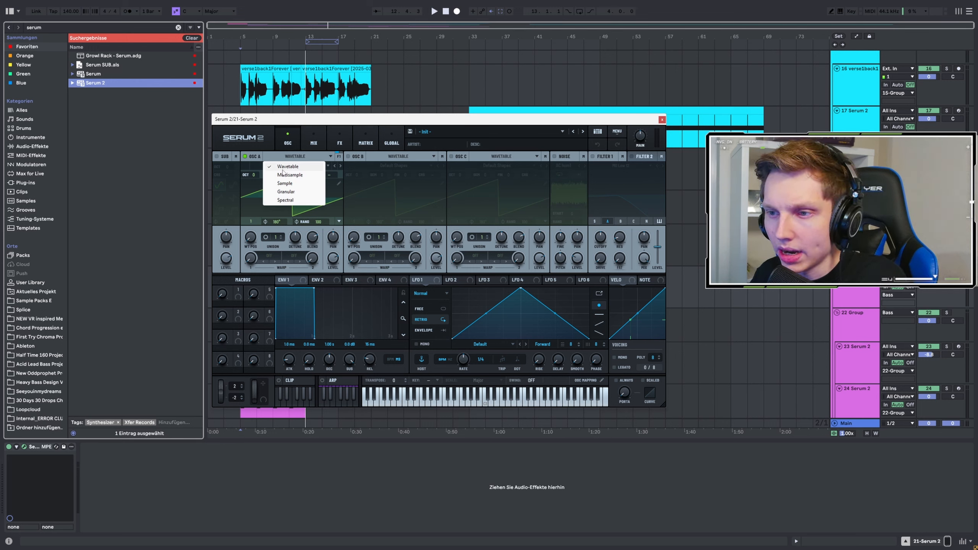
left_click(289, 175)
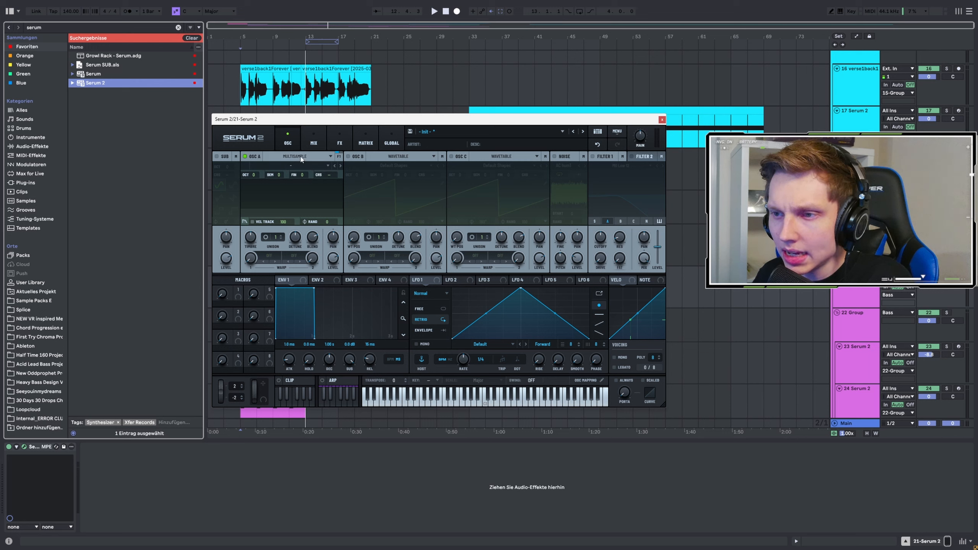
left_click(290, 177)
left_click(292, 183)
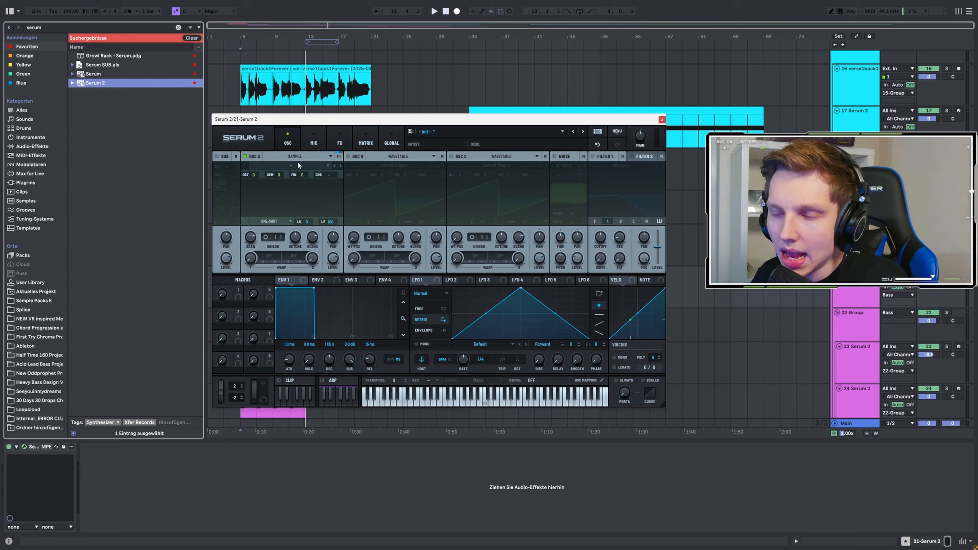
left_click(294, 190)
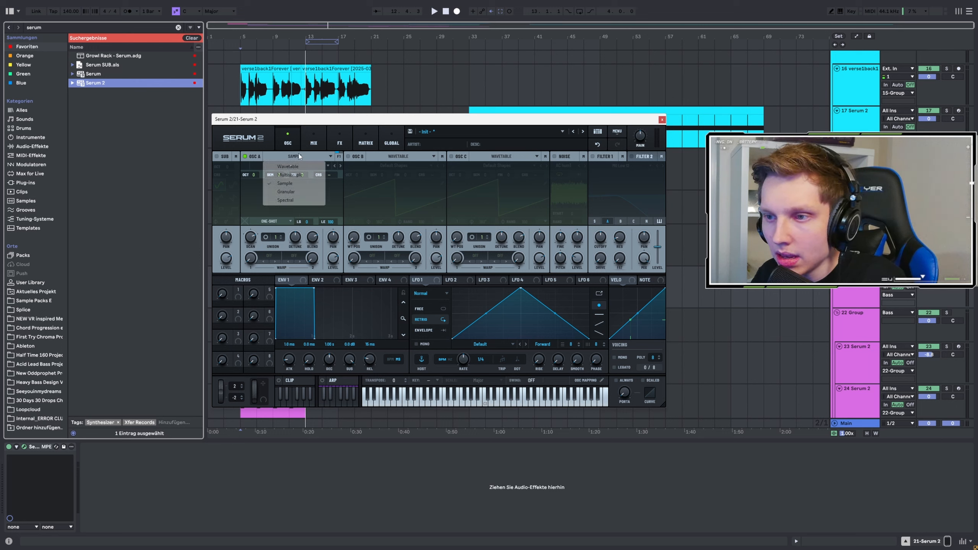
left_click(289, 190)
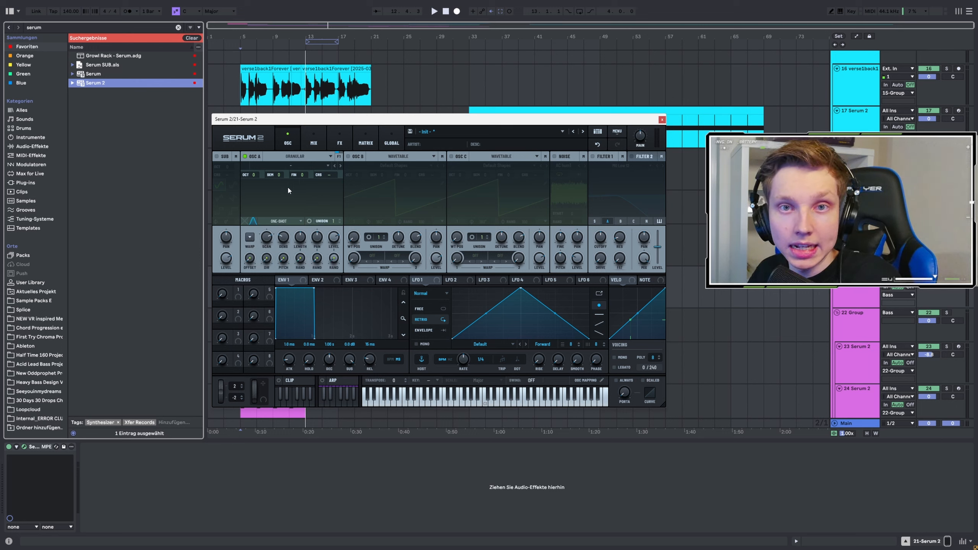
left_click(304, 160)
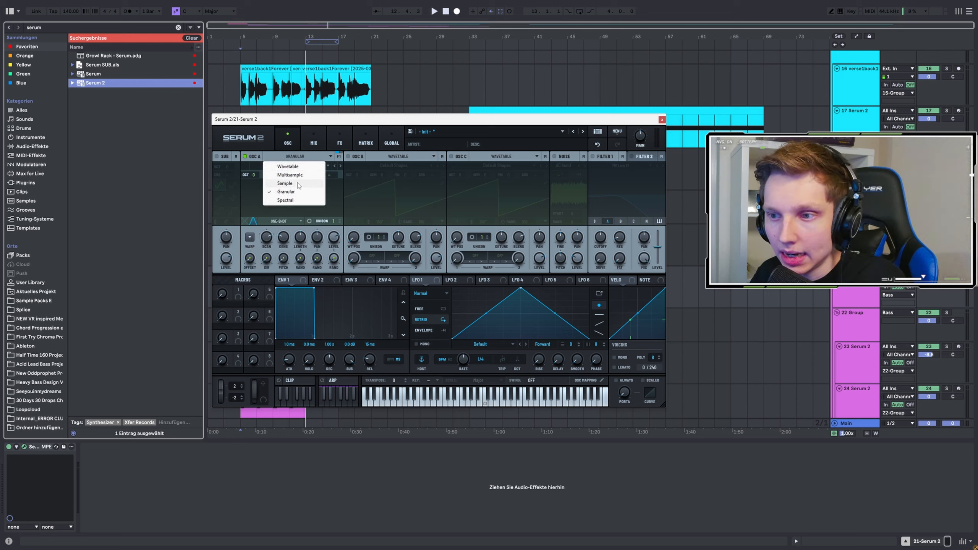
left_click(308, 199)
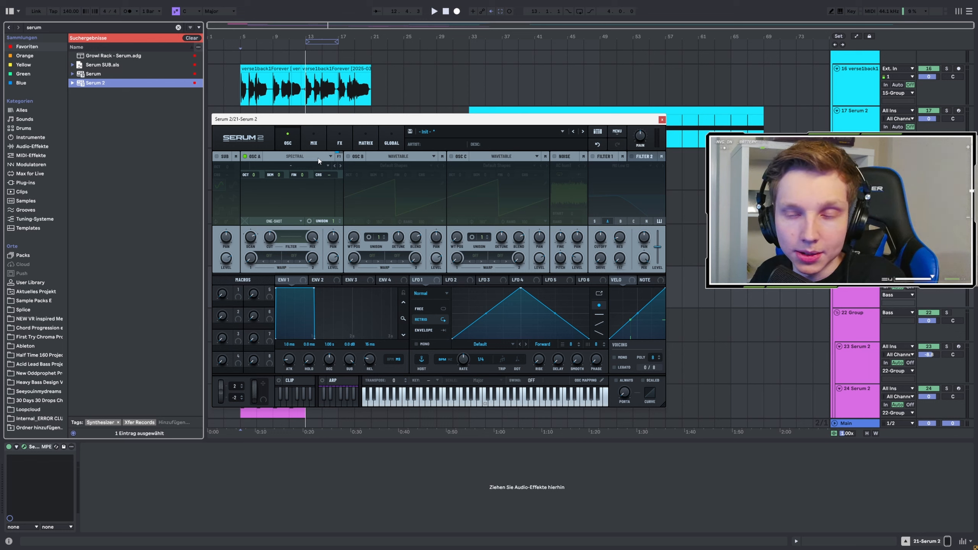
Step: Examine oscillator A's spectral filter editor and the Spectral warp modes available for it
left_click(291, 246)
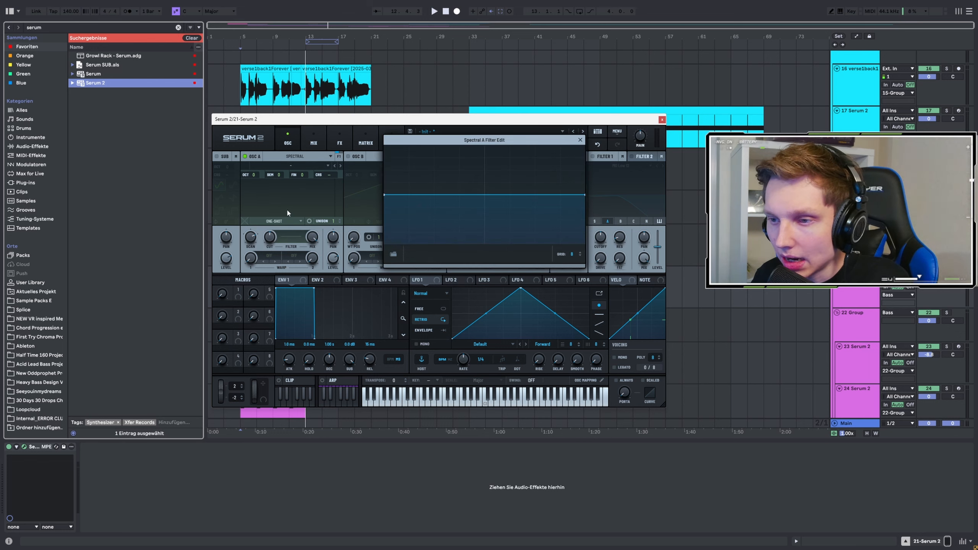
left_click(581, 140)
left_click(269, 256)
mouse_move(288, 272)
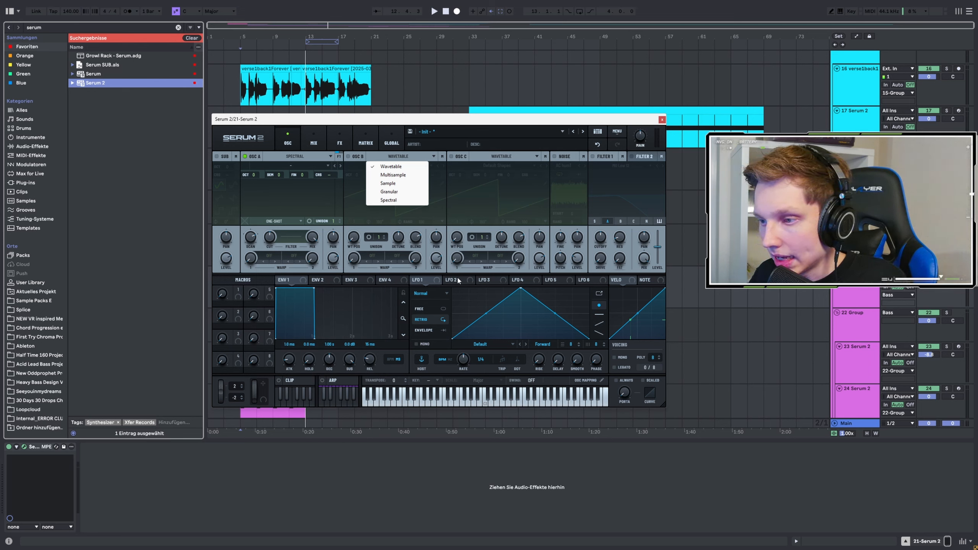
left_click(459, 281)
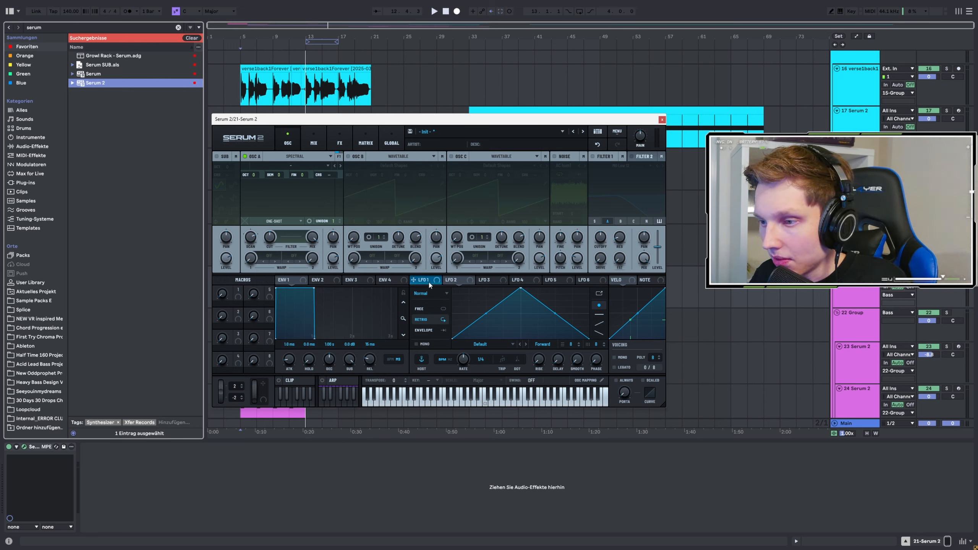
Step: Set LFO 6's mode to Chaos: Lorenz and then to Chaos: Rossler
left_click(590, 282)
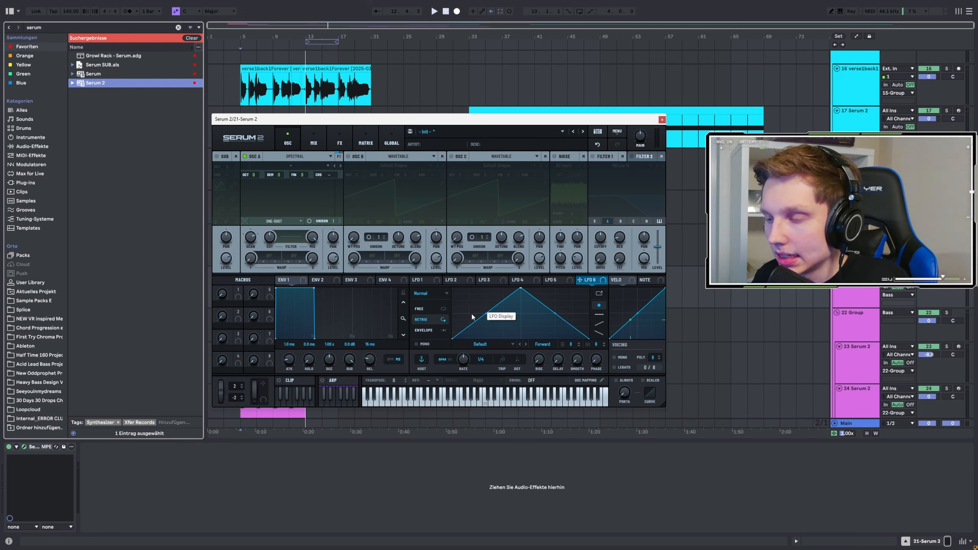
left_click(430, 293)
left_click(446, 322)
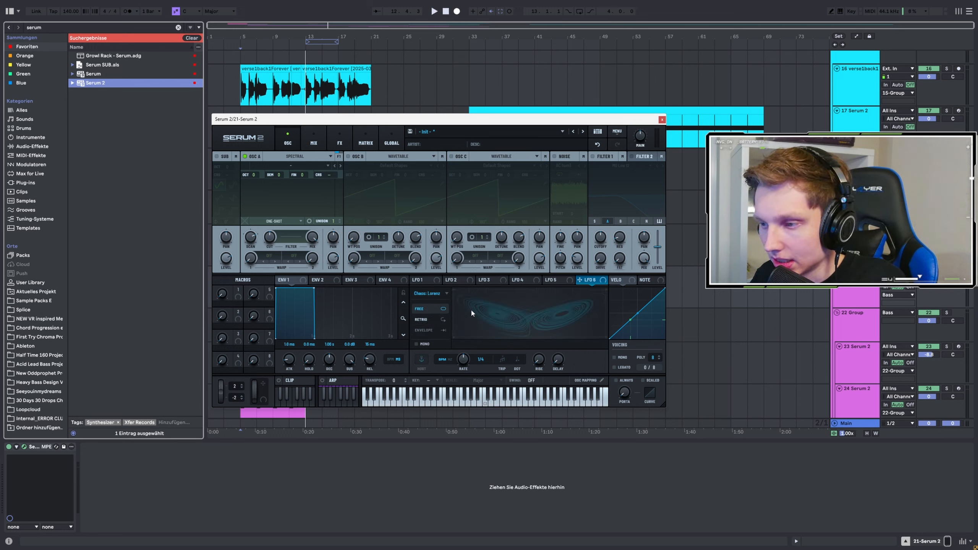
left_click(428, 293)
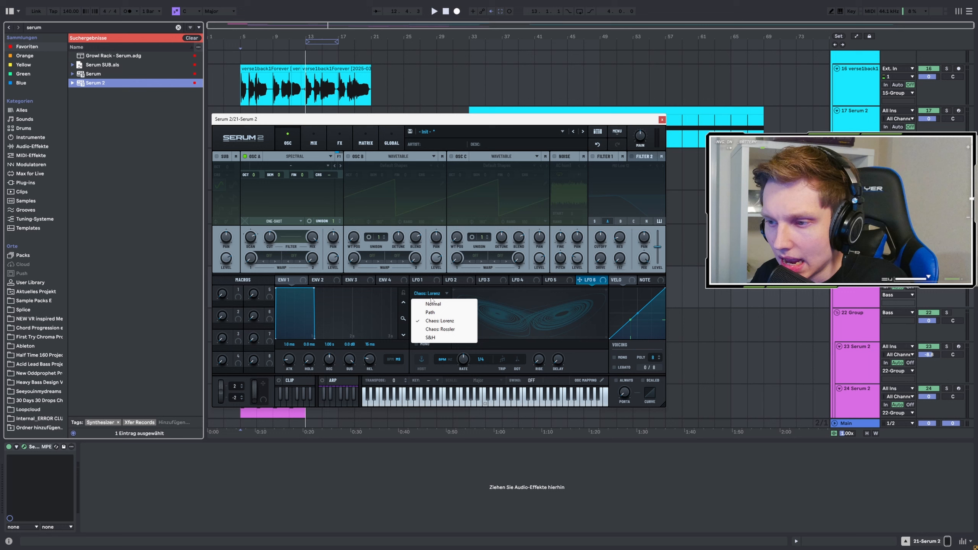
left_click(447, 329)
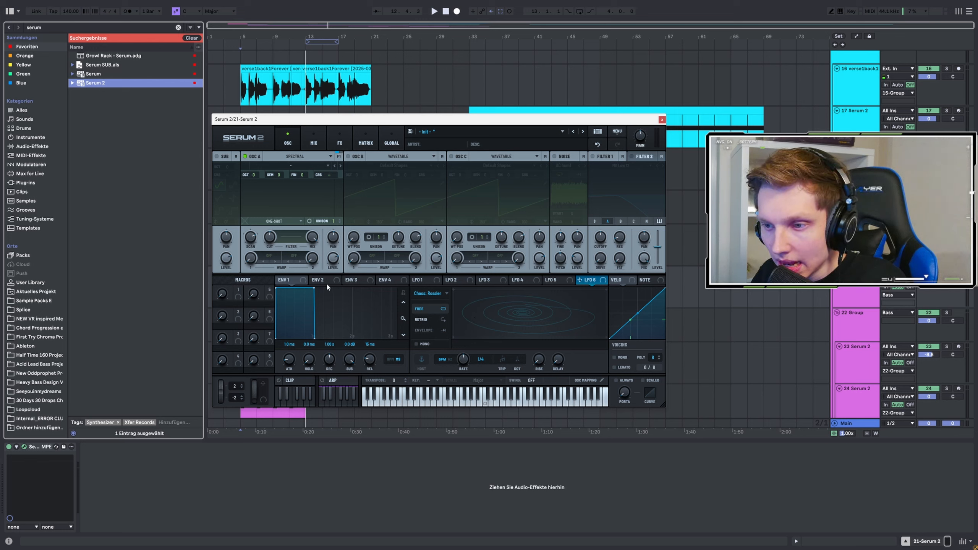
Step: Switch the timing of envelope 4 from milliseconds to BPM sync
left_click(351, 280)
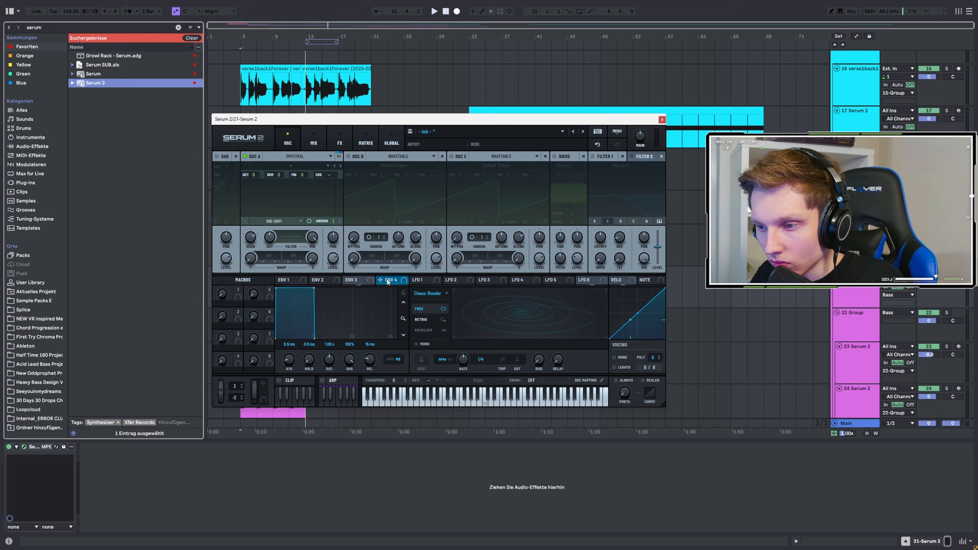
left_click(398, 360)
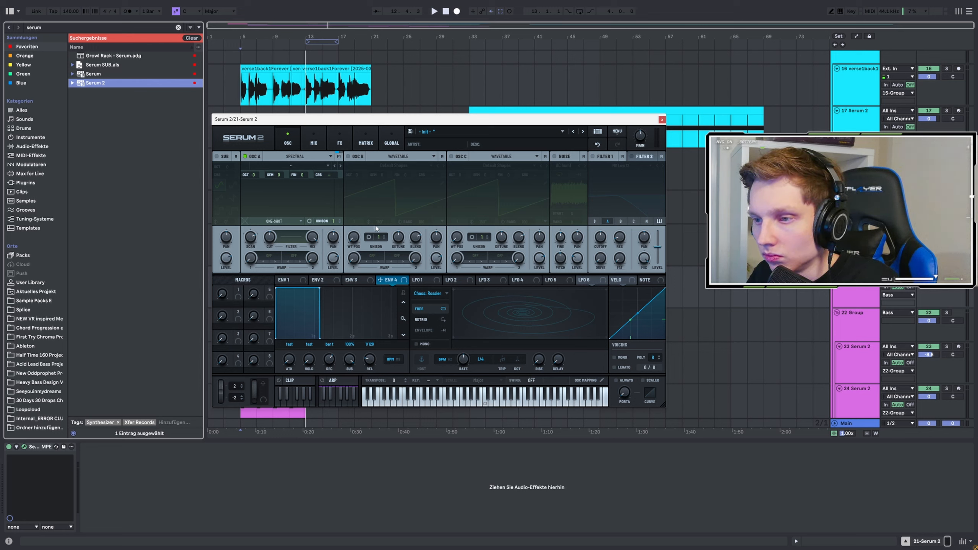
Step: Look through the Distortion warp modes available for oscillator A
left_click(269, 257)
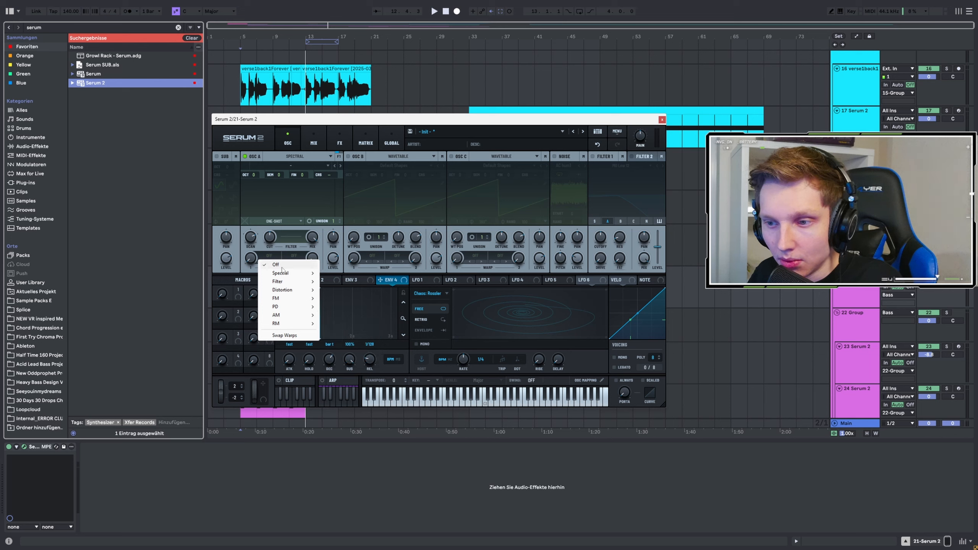
mouse_move(293, 295)
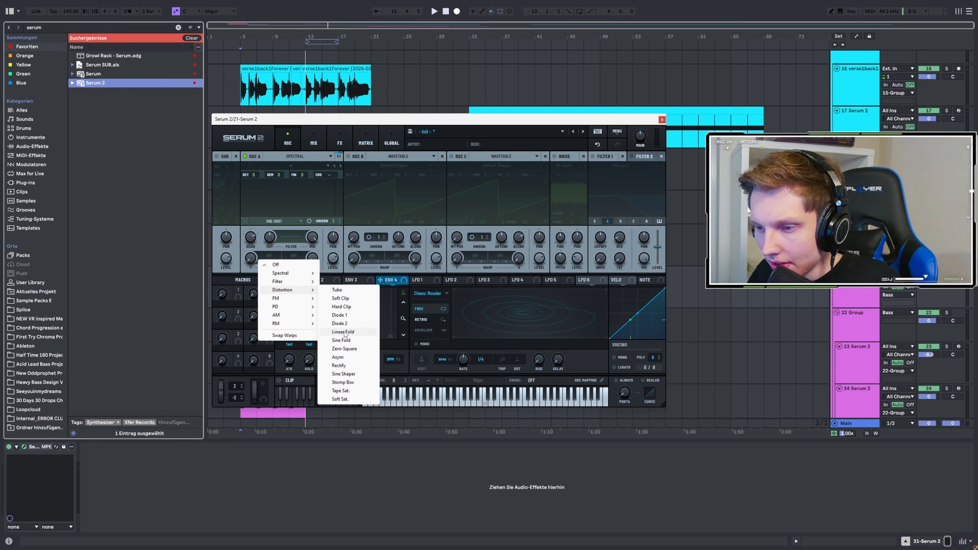
left_click(594, 157)
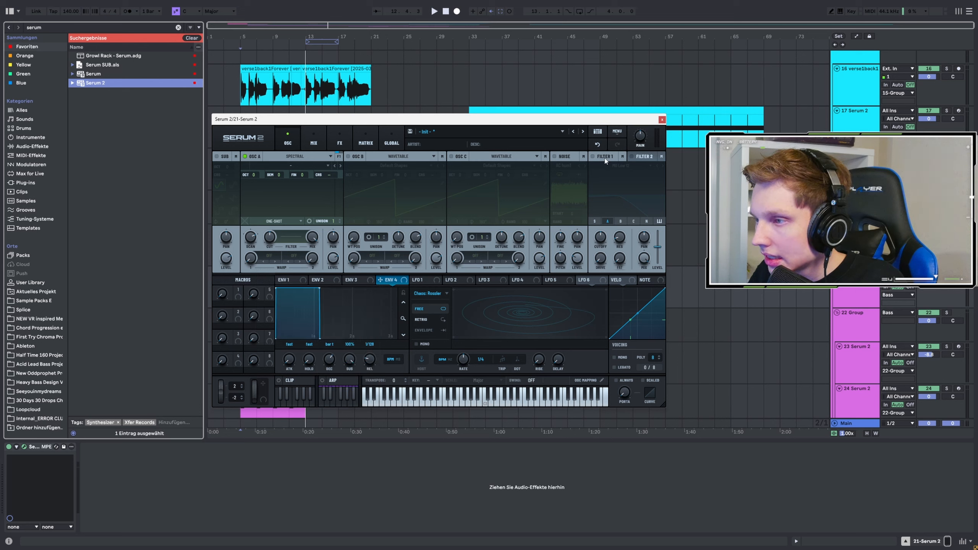
Step: Enable Filter 1 and look through its S2 Filters types without changing the filter type
left_click(594, 156)
left_click(622, 166)
mouse_move(617, 200)
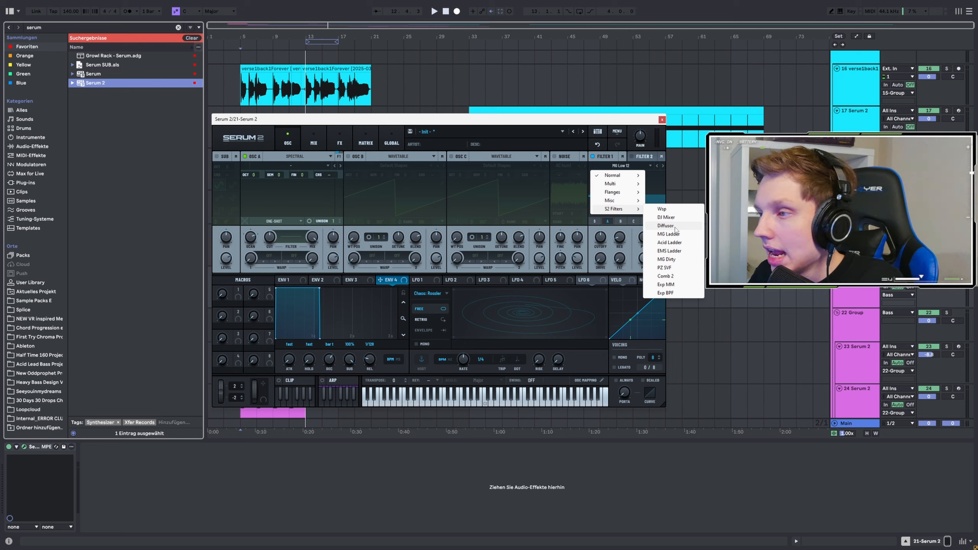
left_click(474, 122)
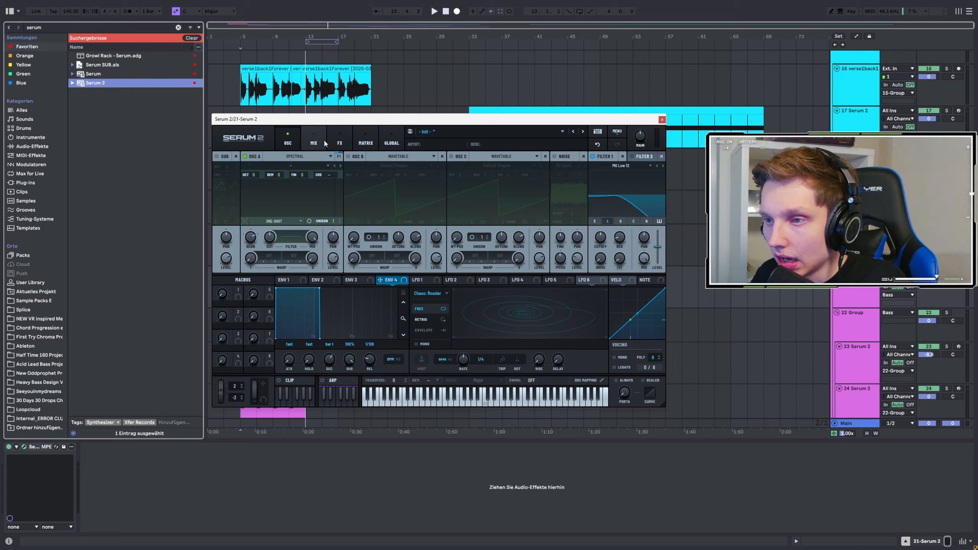
Step: Add the Bode and Convolve effects to the main effects chain
left_click(339, 142)
left_click(221, 170)
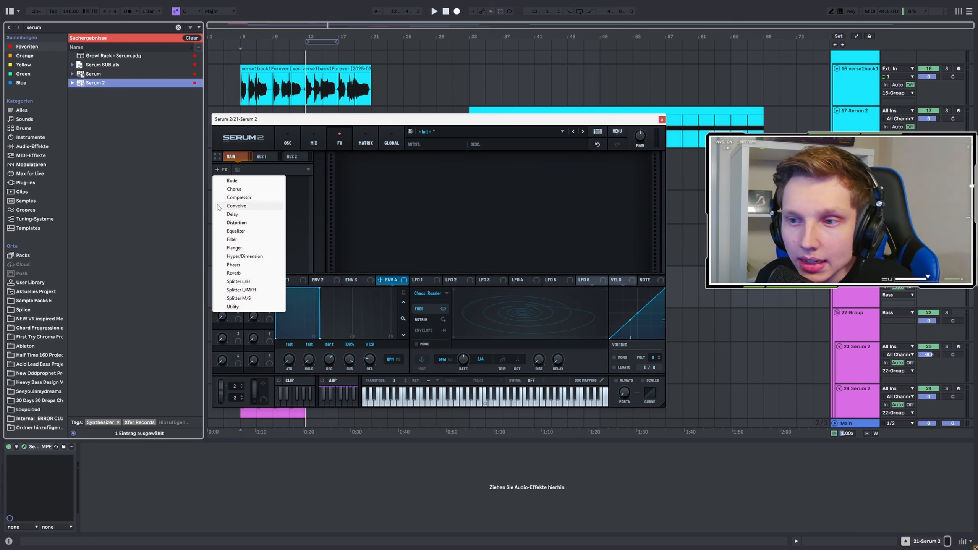
left_click(232, 181)
left_click(222, 169)
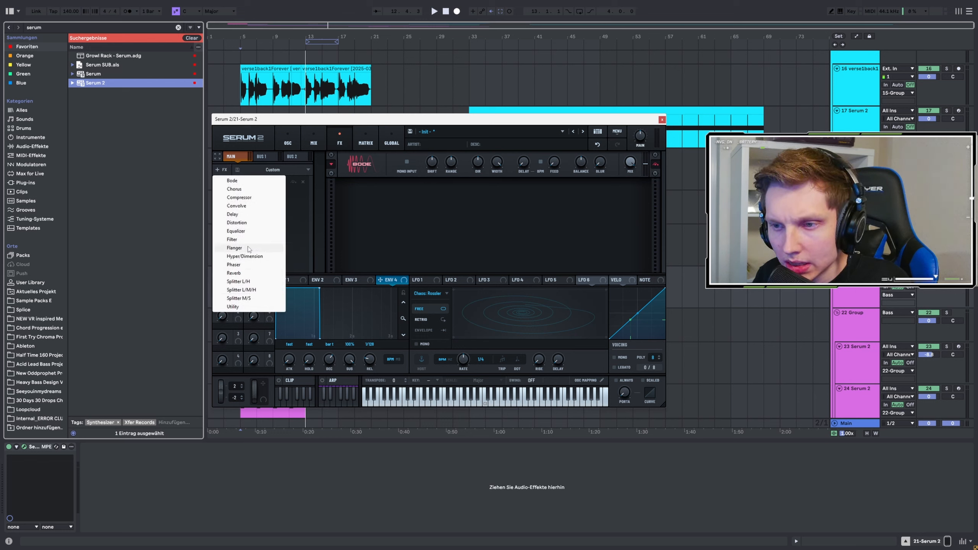
left_click(235, 205)
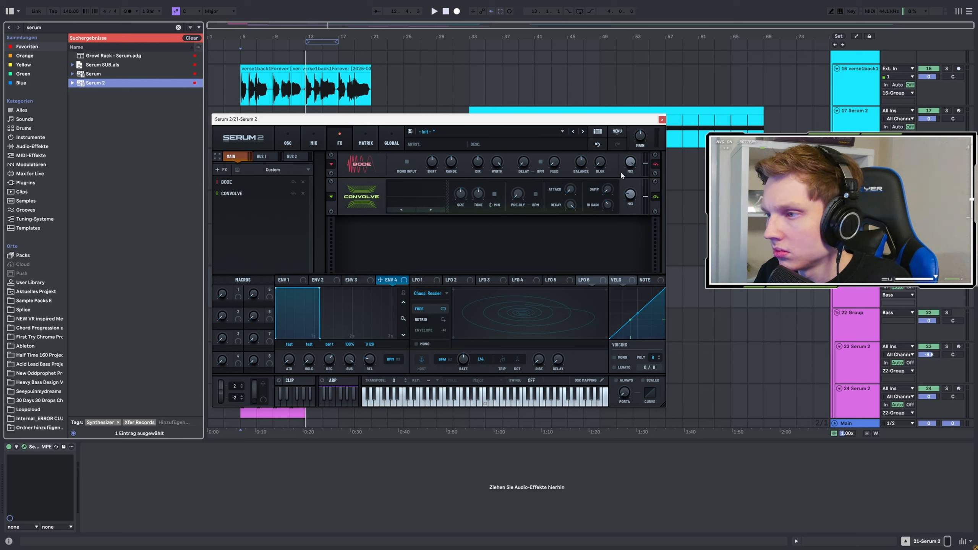
left_click_drag(602, 162, 605, 142)
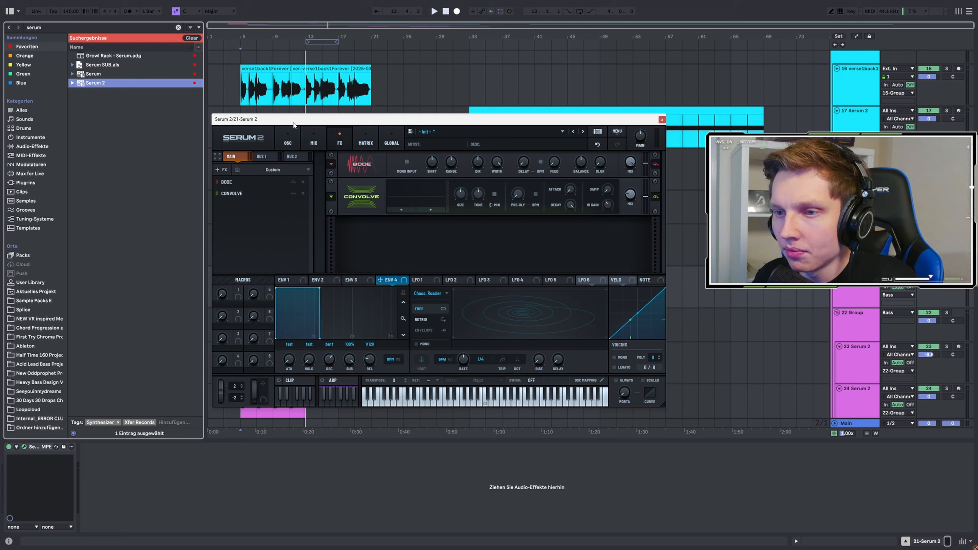
Step: Add a Splitter M/S module to the main effects chain and select its Side band
left_click(222, 170)
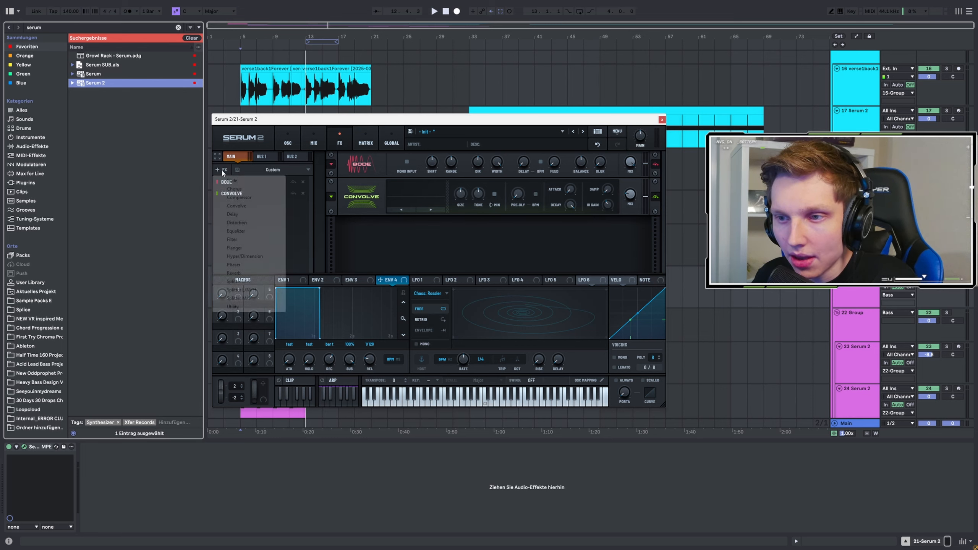
left_click(251, 299)
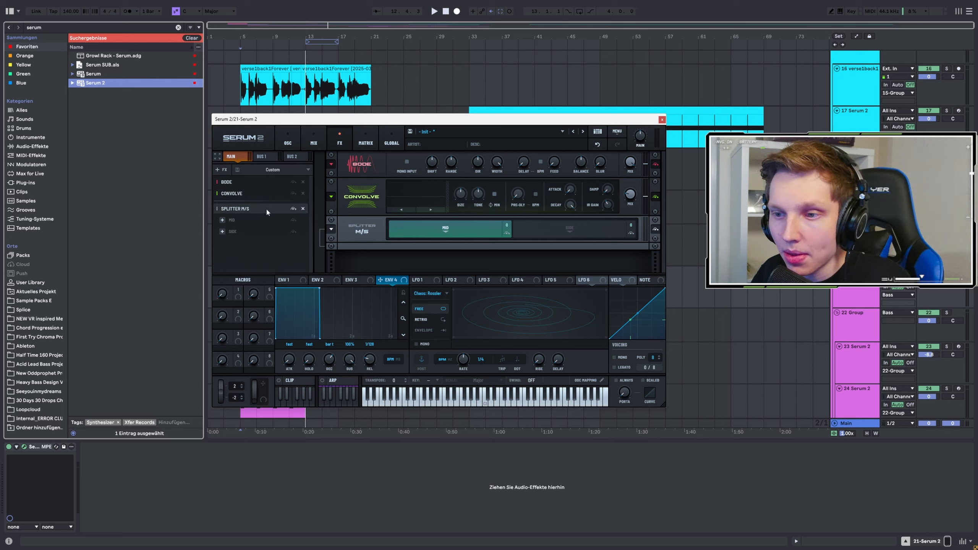
left_click(235, 232)
right_click(231, 249)
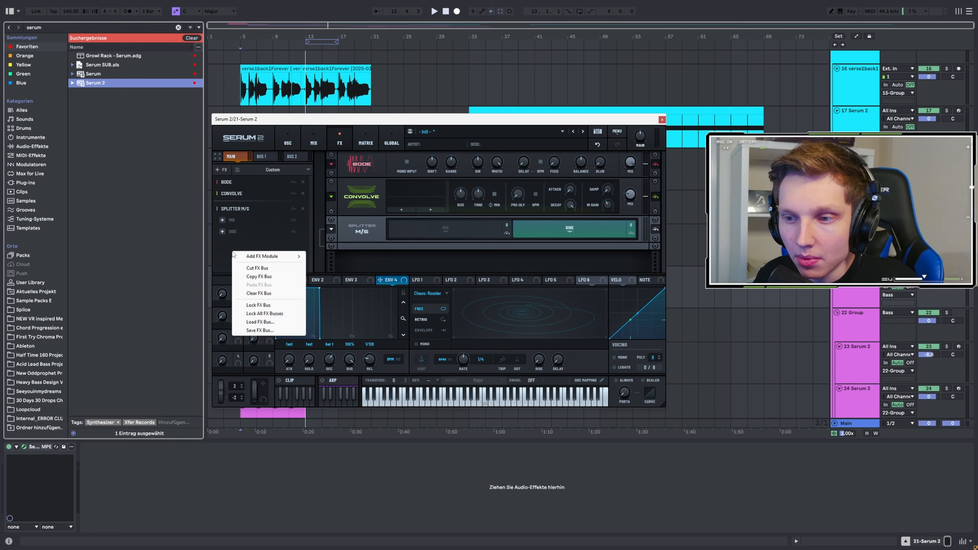
left_click(227, 252)
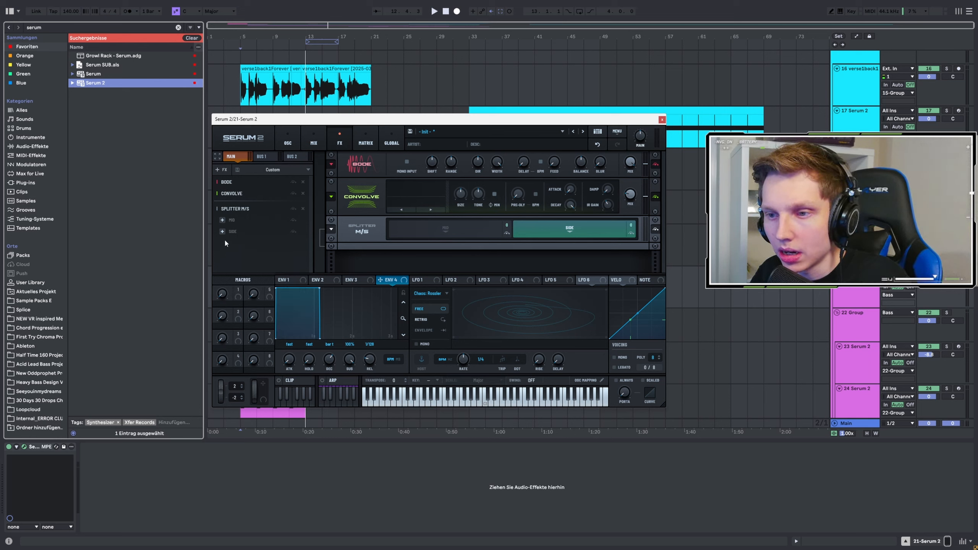
Step: Check which effects can be added alongside the splitter, and remove the Splitter M/S module
right_click(225, 240)
left_click(235, 244)
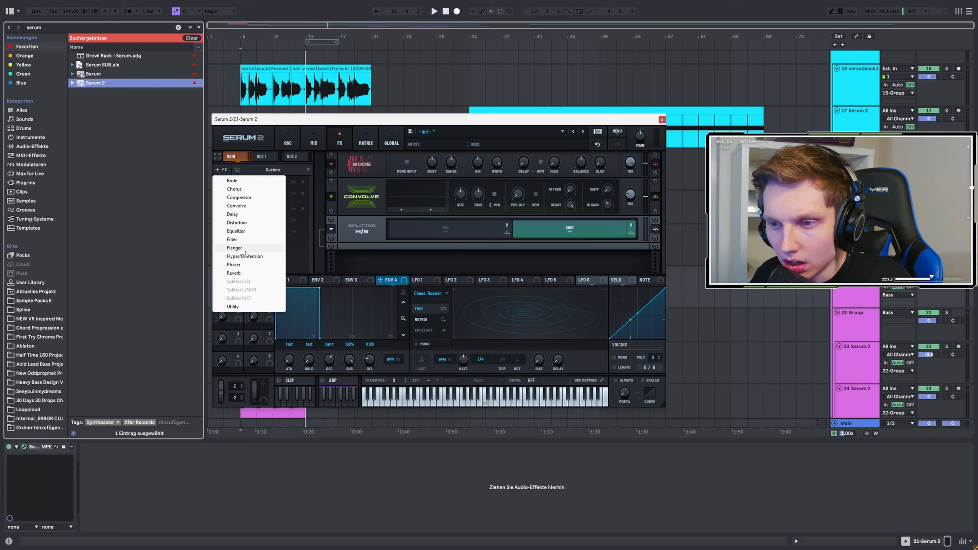
left_click(294, 240)
left_click(303, 209)
Step: Add a Splitter L/M/H module after the Convolve effect
right_click(248, 219)
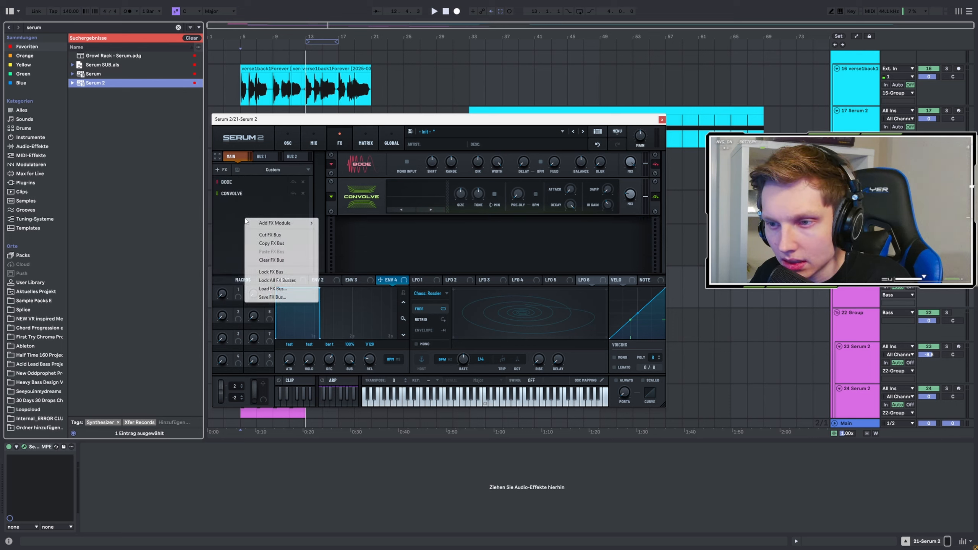
left_click(254, 231)
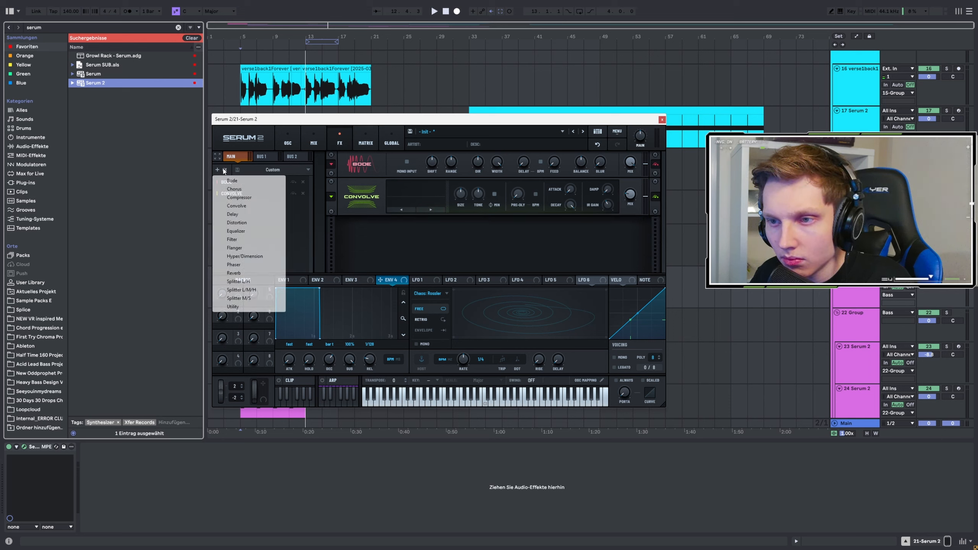
left_click(255, 290)
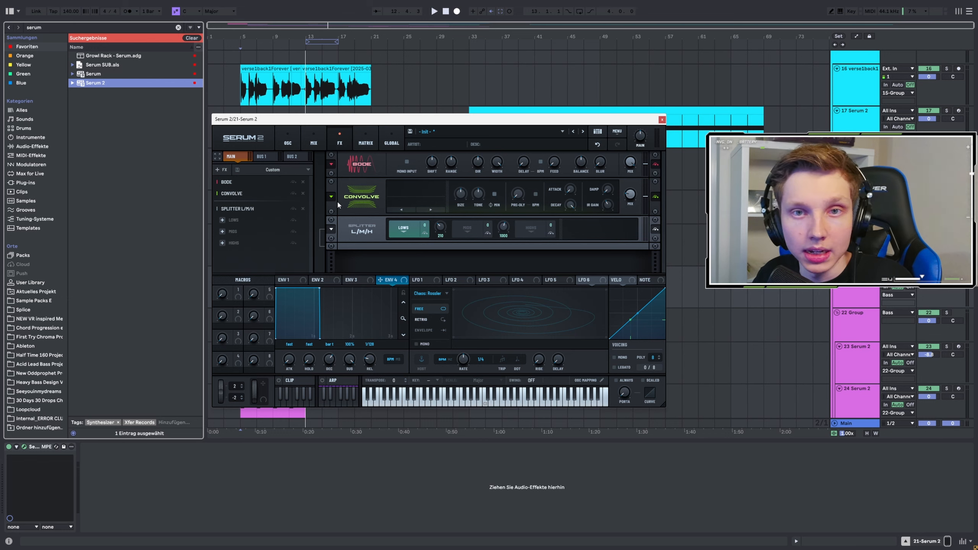
Step: Add a Chorus effect to the chain after the Splitter L/M/H and open its module options
left_click(239, 267)
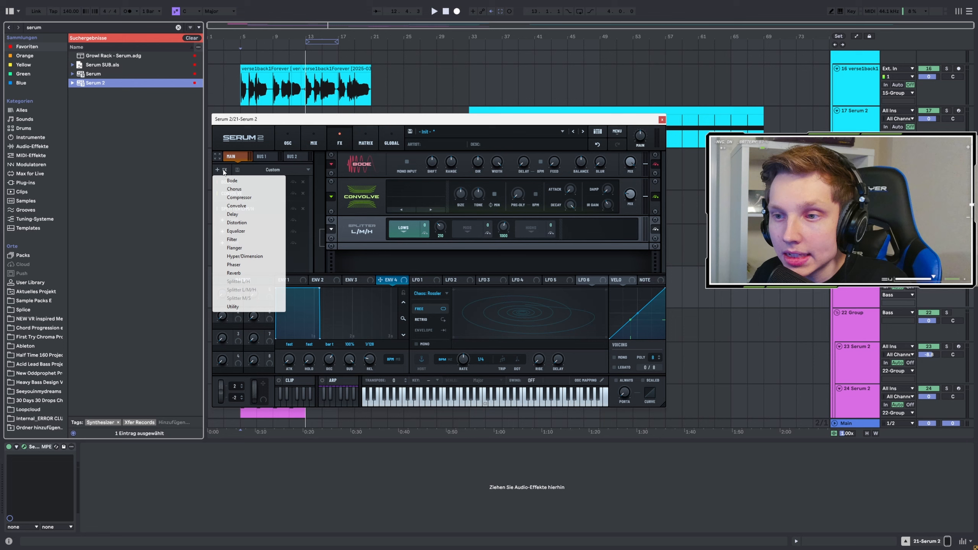
left_click(237, 193)
left_click(348, 263)
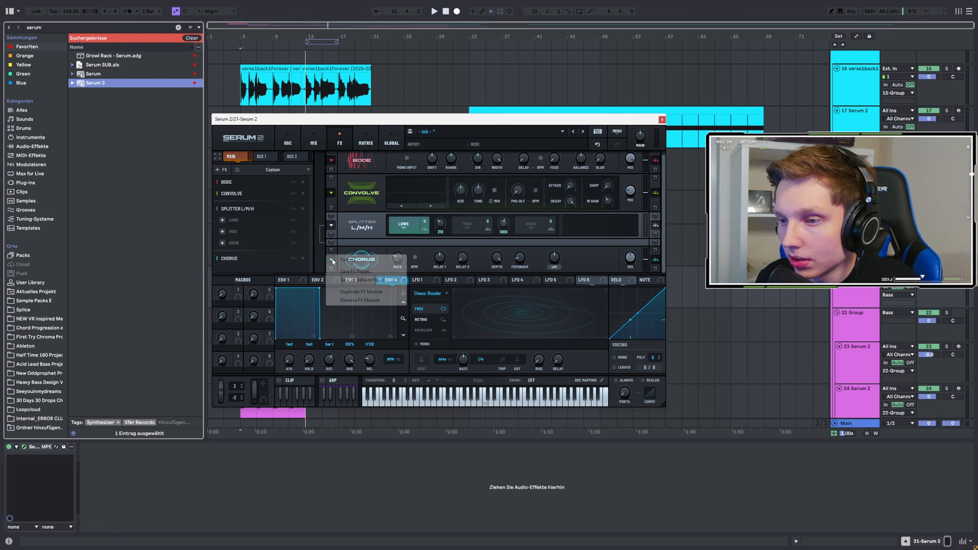
Step: Load the Big Bass factory preset on the Chorus and a factory preset using the Laptop Speaker impulse on the Convolve
mouse_move(348, 262)
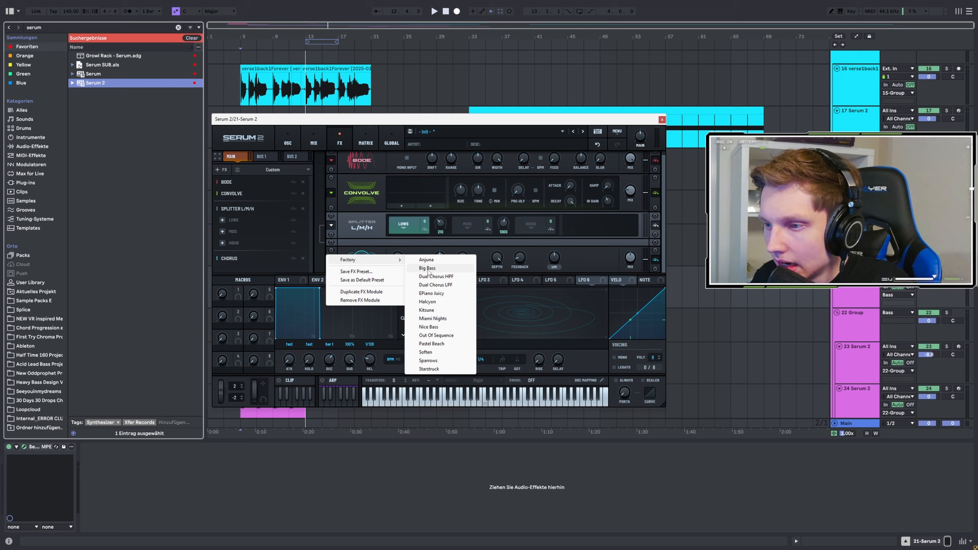
left_click(428, 269)
scroll(376, 211, "up", 1)
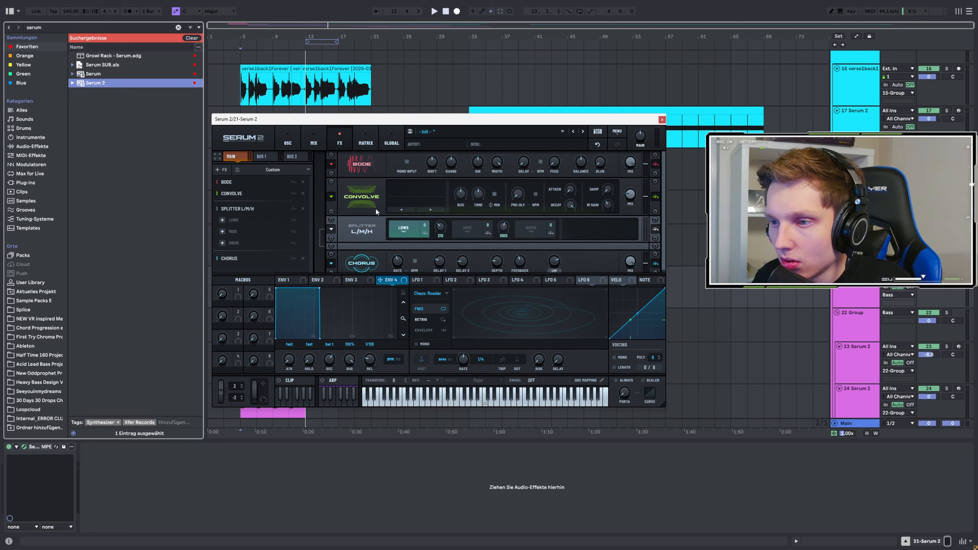
left_click(331, 196)
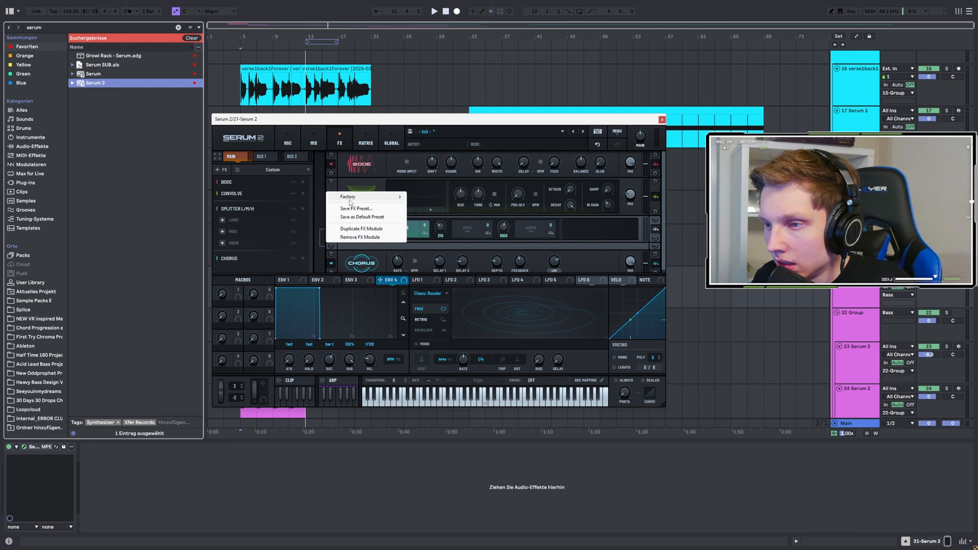
mouse_move(386, 196)
left_click(428, 222)
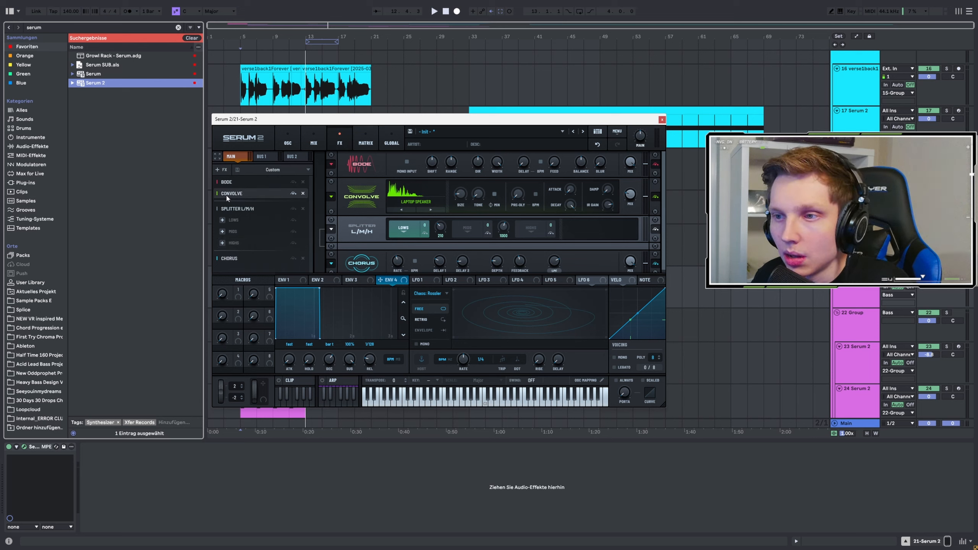
Step: Browse the Factory and S1 Presets categories of the preset library and reposition the plugin window
left_click(449, 131)
mouse_move(453, 148)
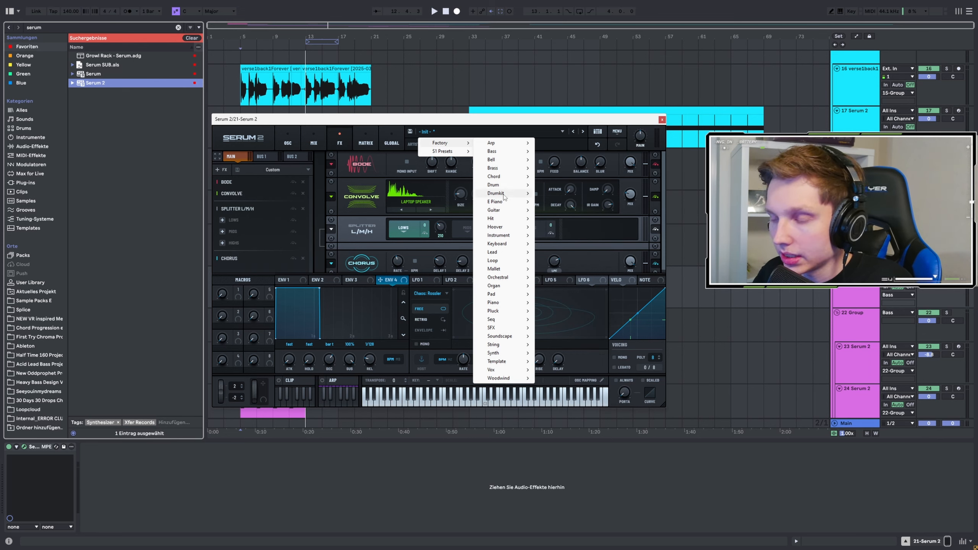
mouse_move(492, 180)
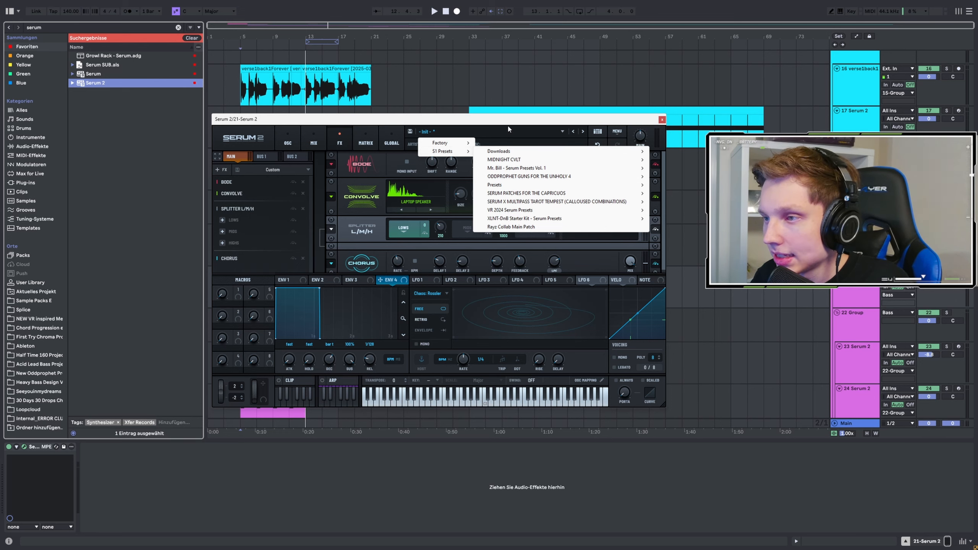
left_click_drag(507, 120, 478, 126)
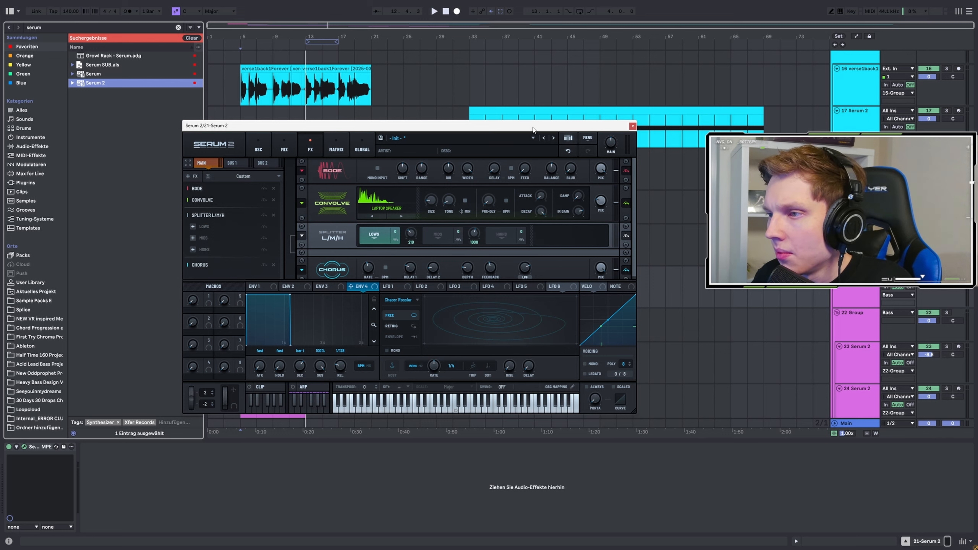
left_click_drag(533, 129, 488, 122)
Step: Check the content sources and the available oscillator types of oscillator A
left_click(222, 149)
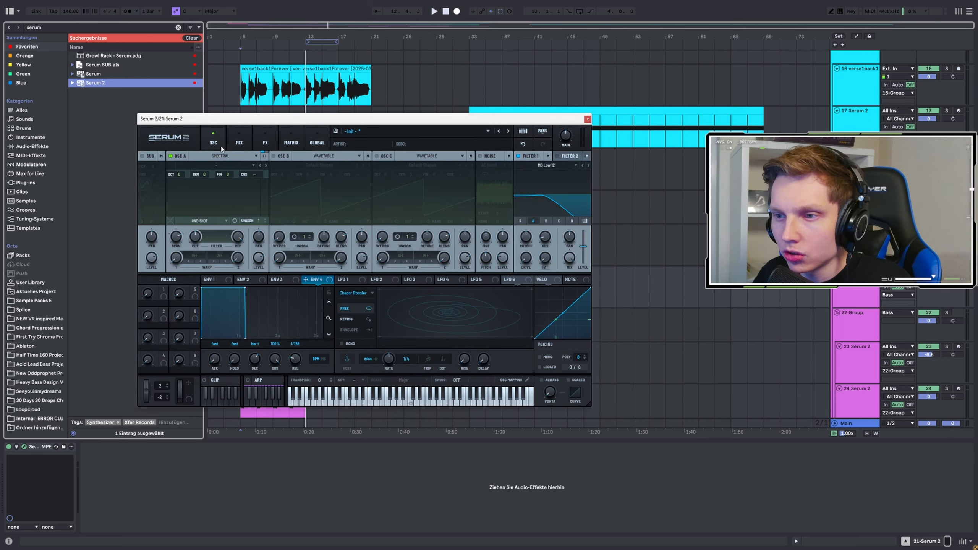
left_click(218, 167)
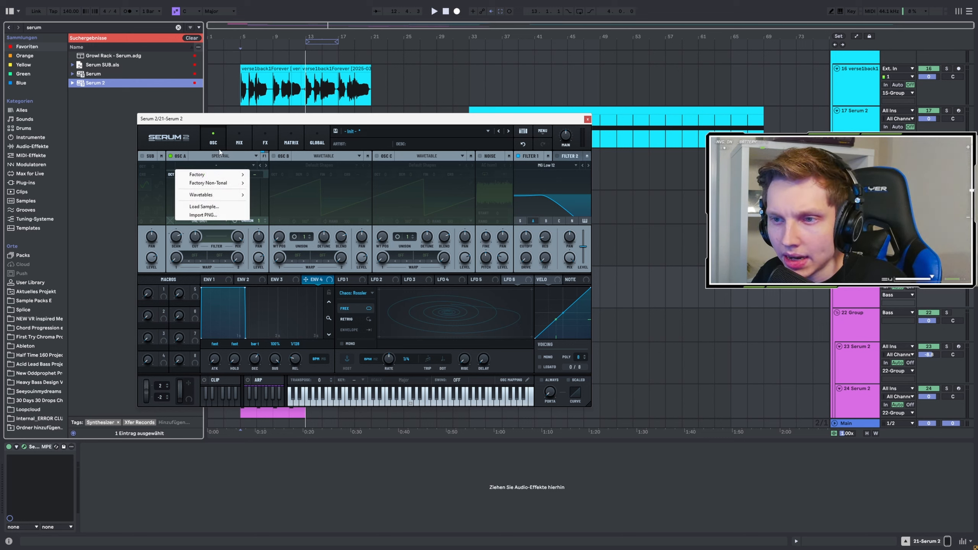
left_click(222, 155)
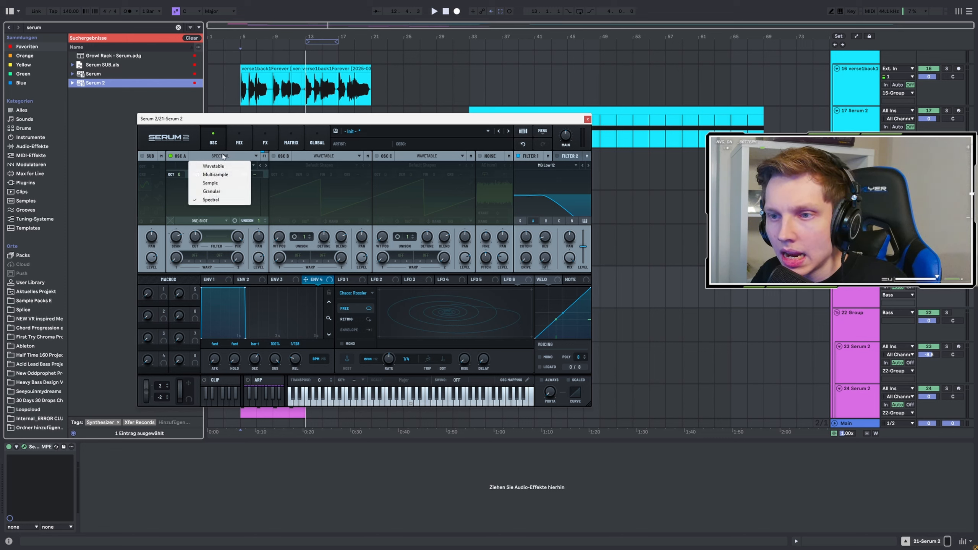
left_click(334, 126)
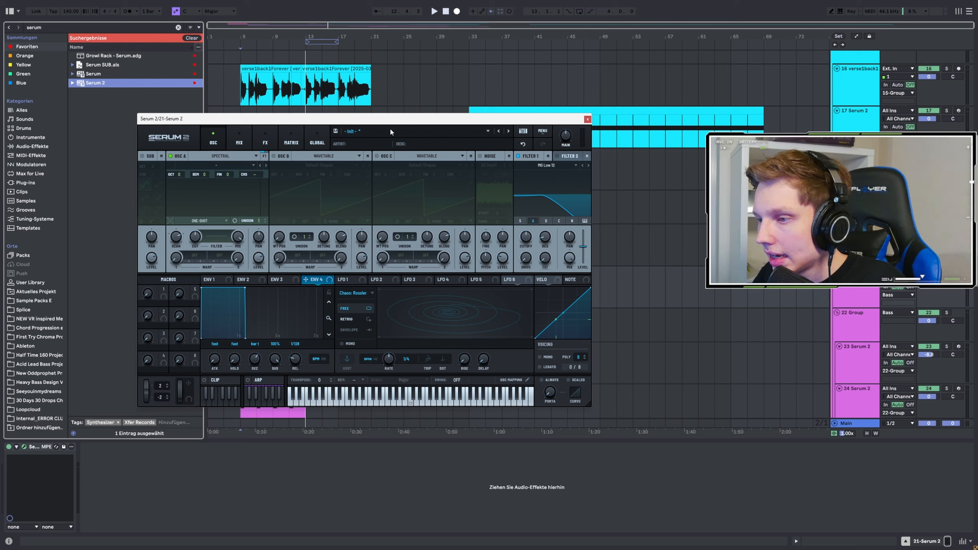
Step: Show the effects page, view the arpeggiator settings, and open the clip editor
left_click(265, 139)
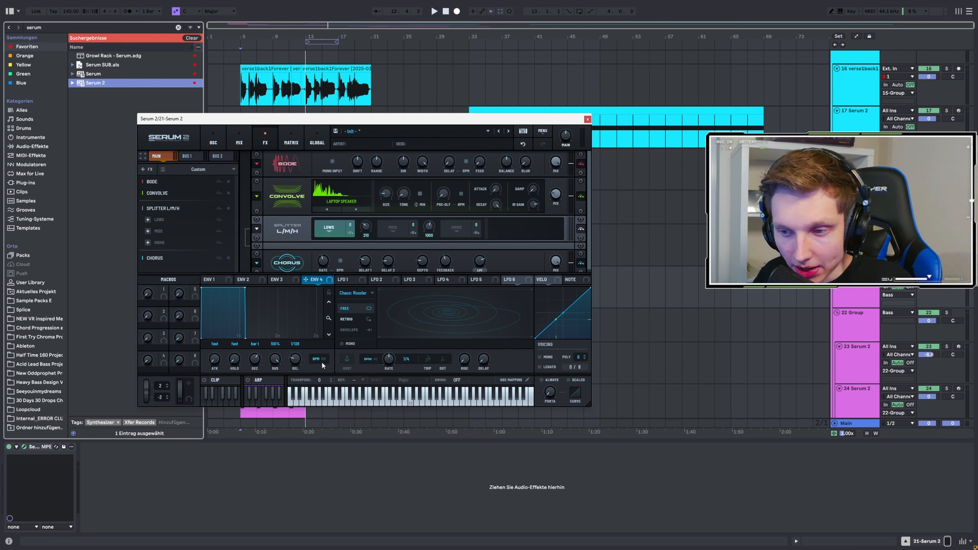
left_click(259, 380)
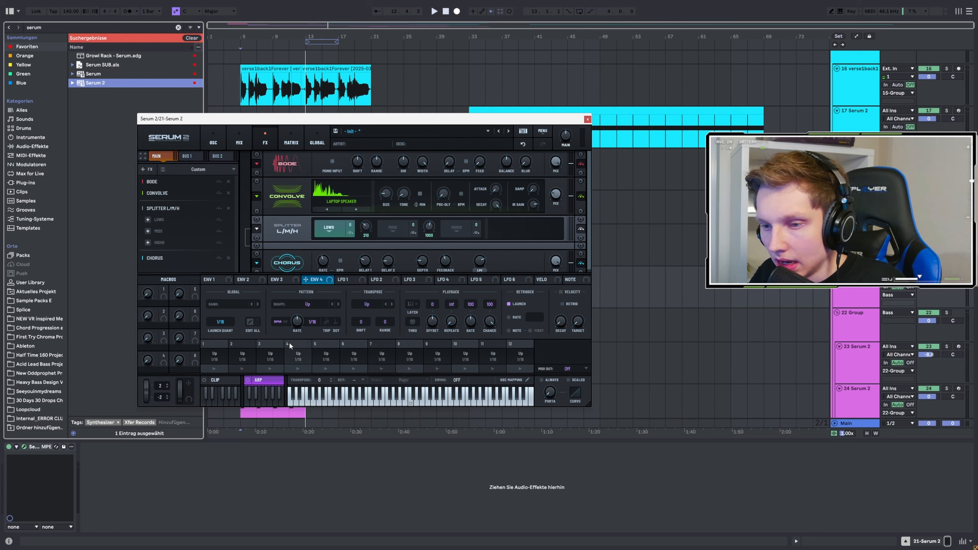
left_click(216, 380)
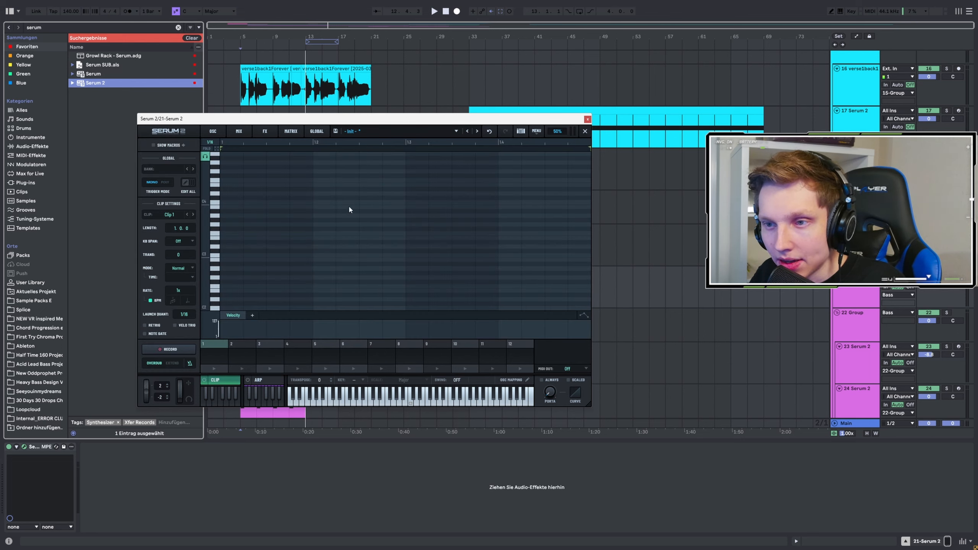
Step: Enlarge and reposition the plugin window to inspect the clip editor's piano roll
left_click_drag(588, 404, 670, 454)
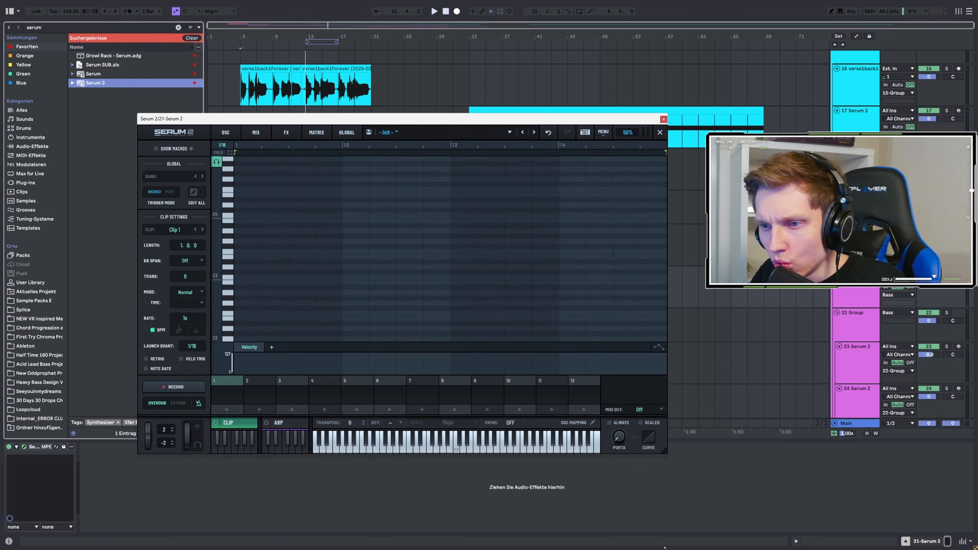
left_click_drag(401, 126, 312, 126)
scroll(219, 219, "down", 8)
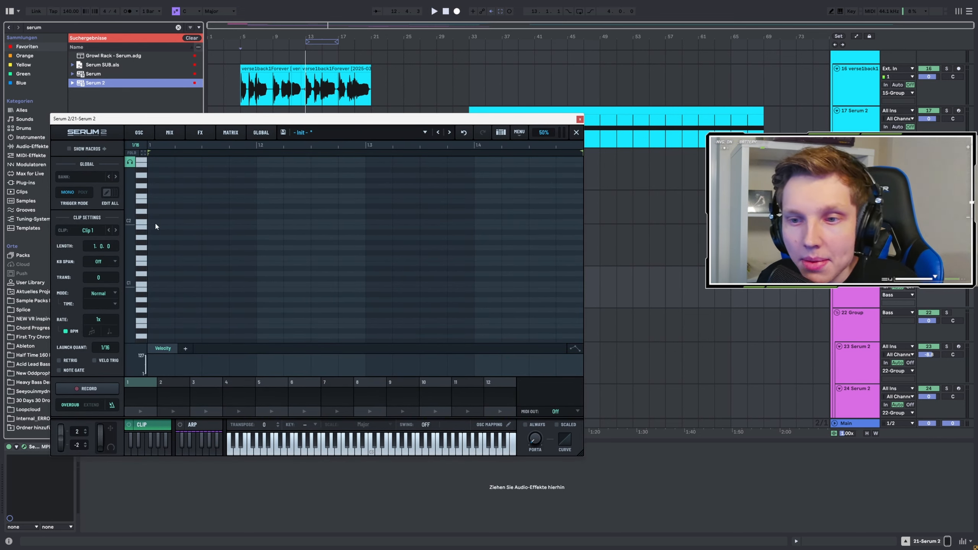
scroll(161, 243, "up", 3)
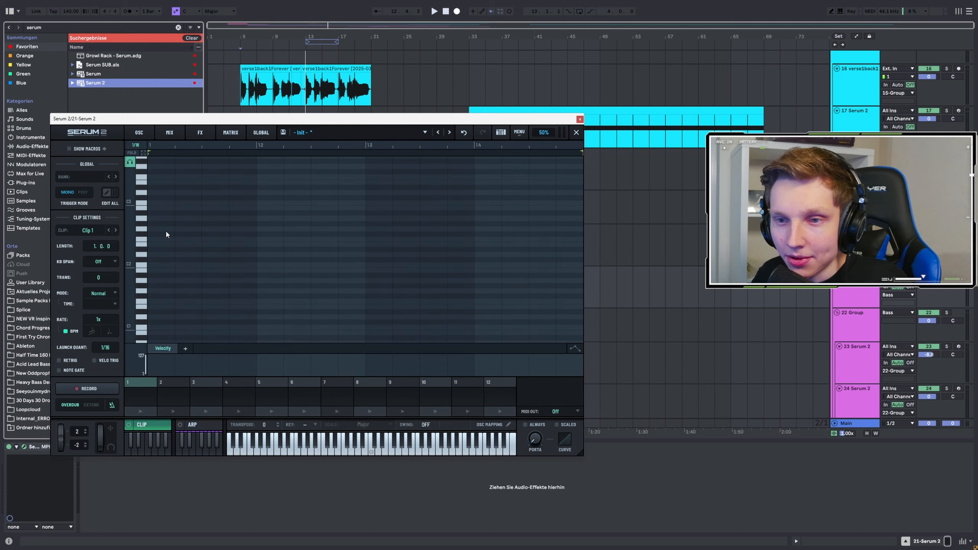
Step: Return to the oscillator page, examine the mixer page with its bus routing, and close the plugin window
left_click(160, 130)
left_click(147, 135)
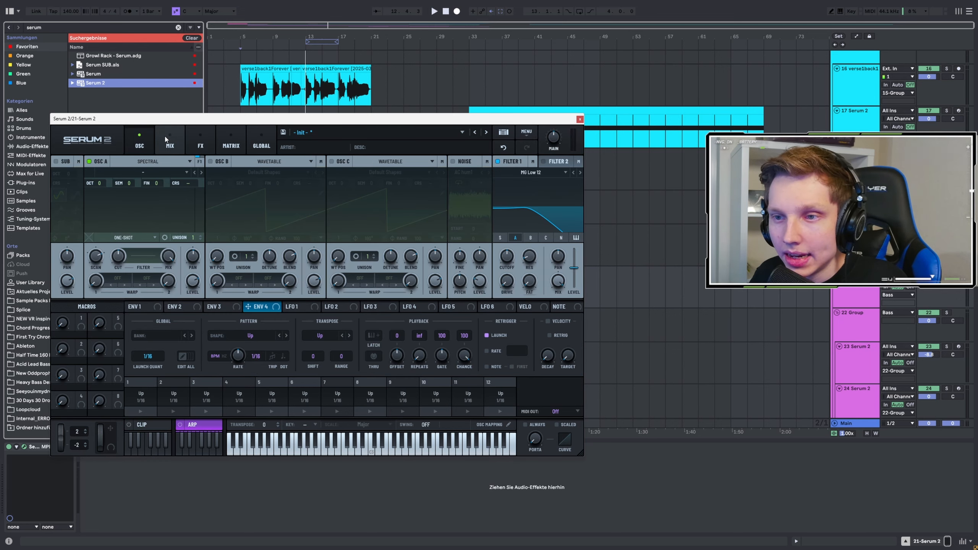
left_click(169, 142)
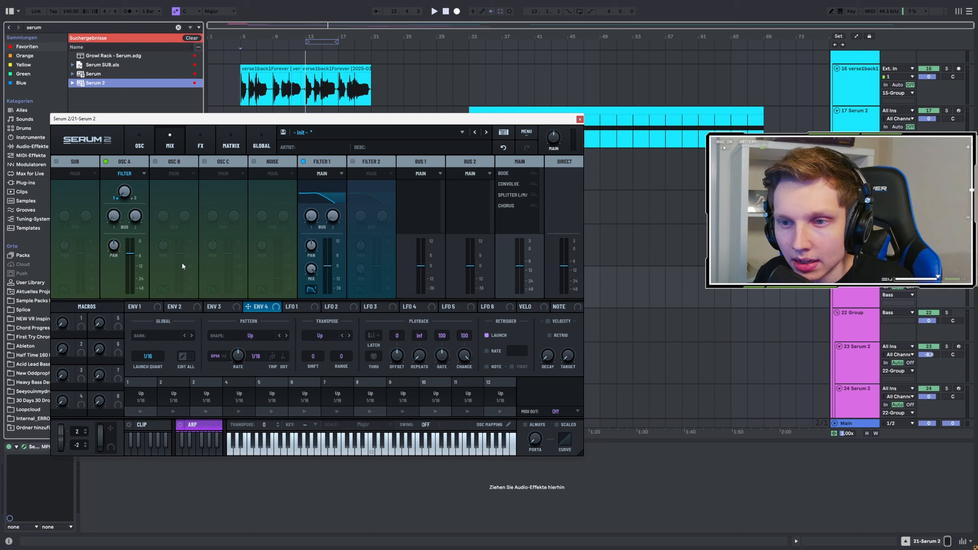
left_click(151, 136)
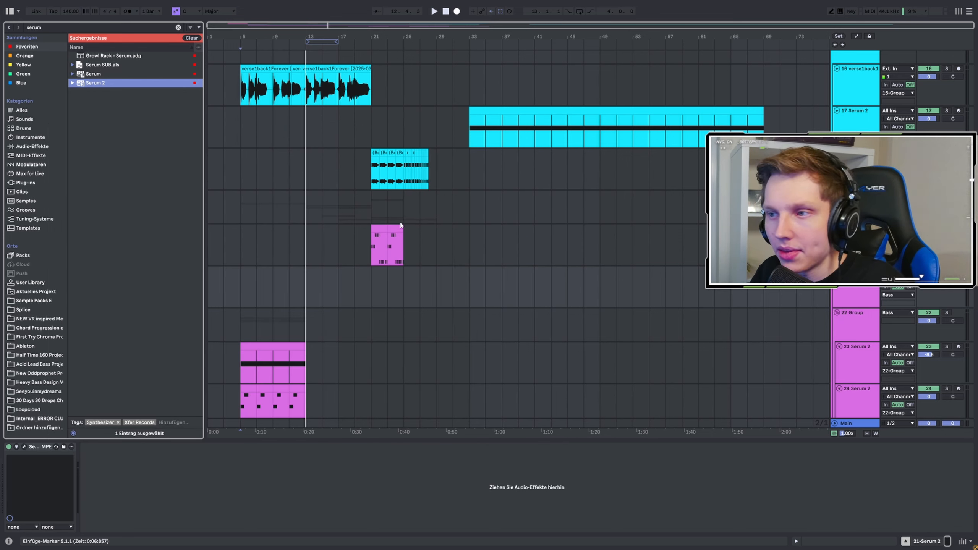
Step: Select the span from bar 5 to bar 17 across the Serum 2 tracks 23 and 24
scroll(355, 222, "down", 3)
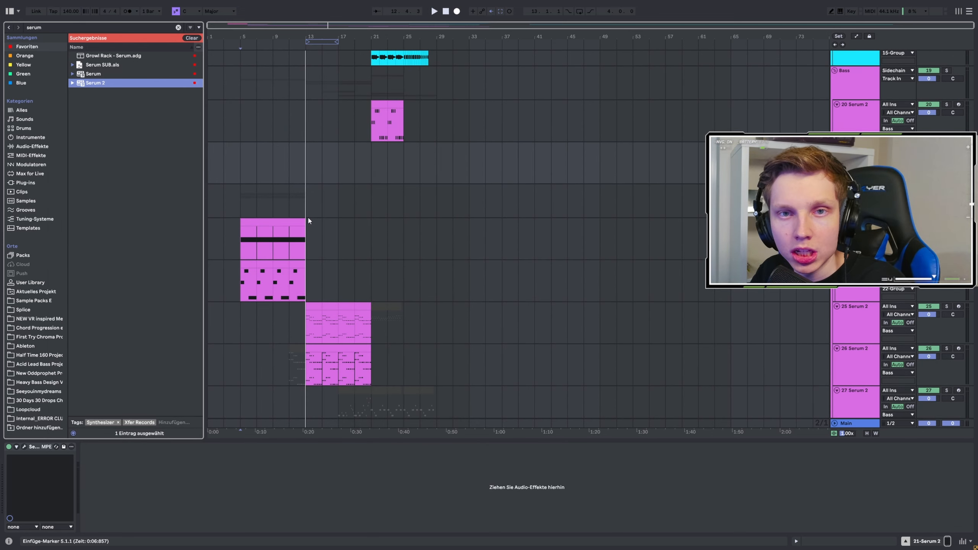
left_click(246, 203)
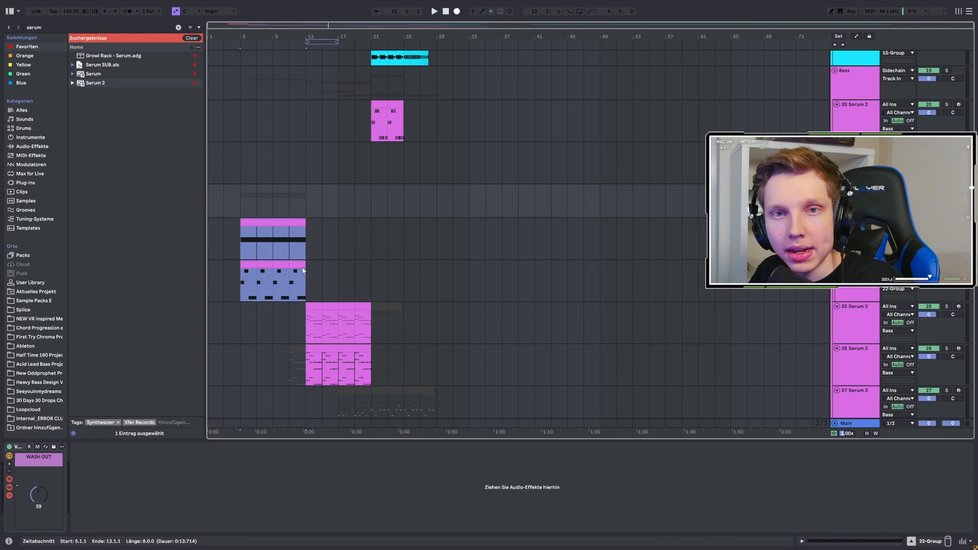
left_click(224, 237)
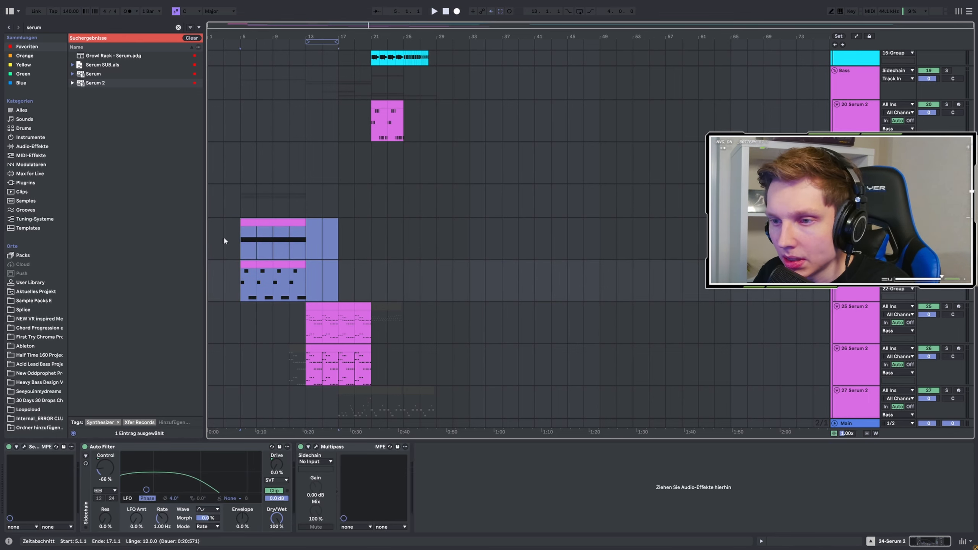
Step: Place the insert marker at bar 5 and start playing the arrangement from there
scroll(269, 177, "up", 3)
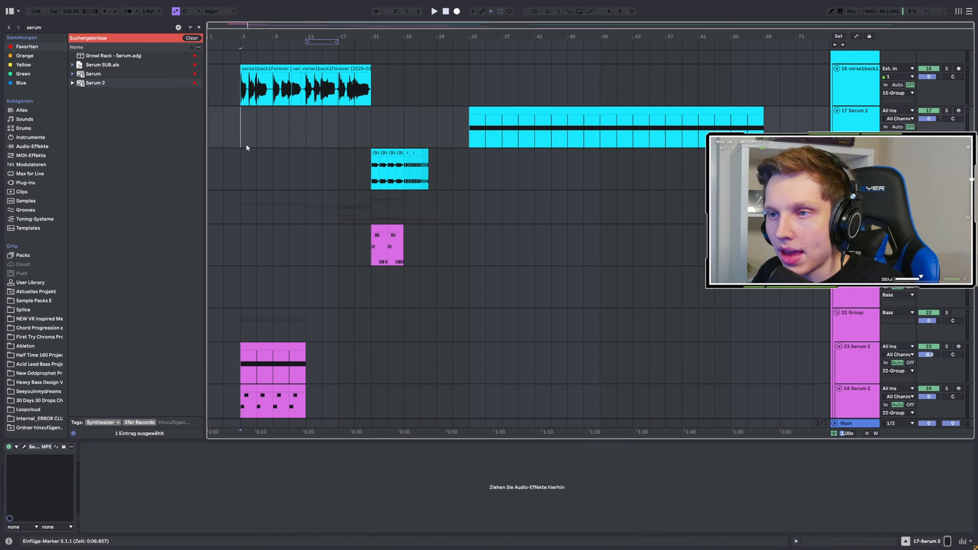
scroll(246, 150, "down", 2)
key("space")
scroll(247, 156, "down", 4)
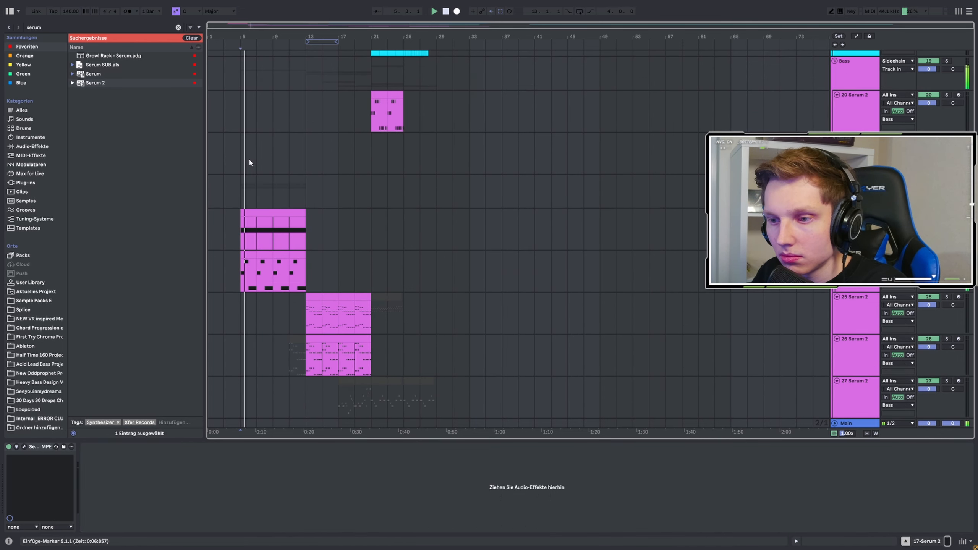
Step: Turn on playback follow and narrow the browser to widen the arrangement view
left_click(377, 10)
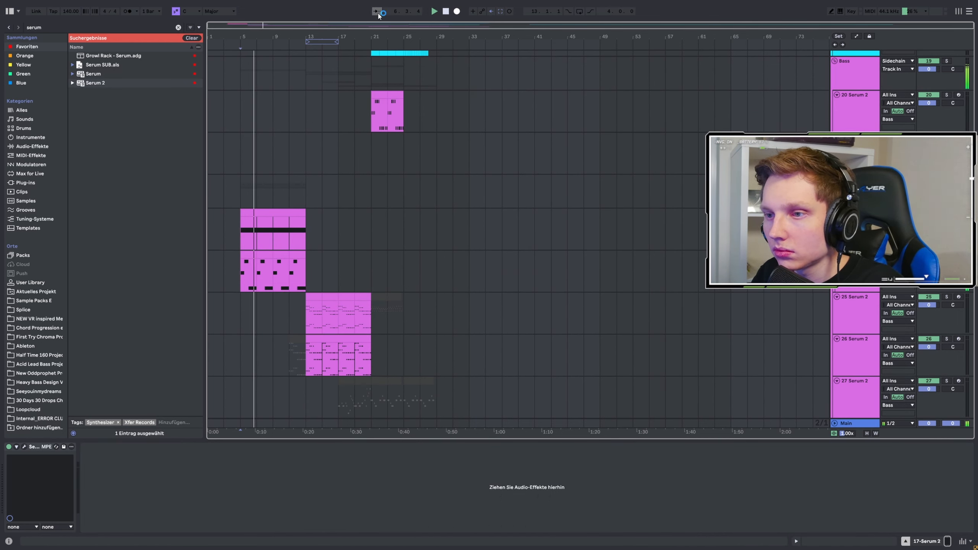
scroll(238, 160, "up", 1)
left_click_drag(204, 222, 104, 222)
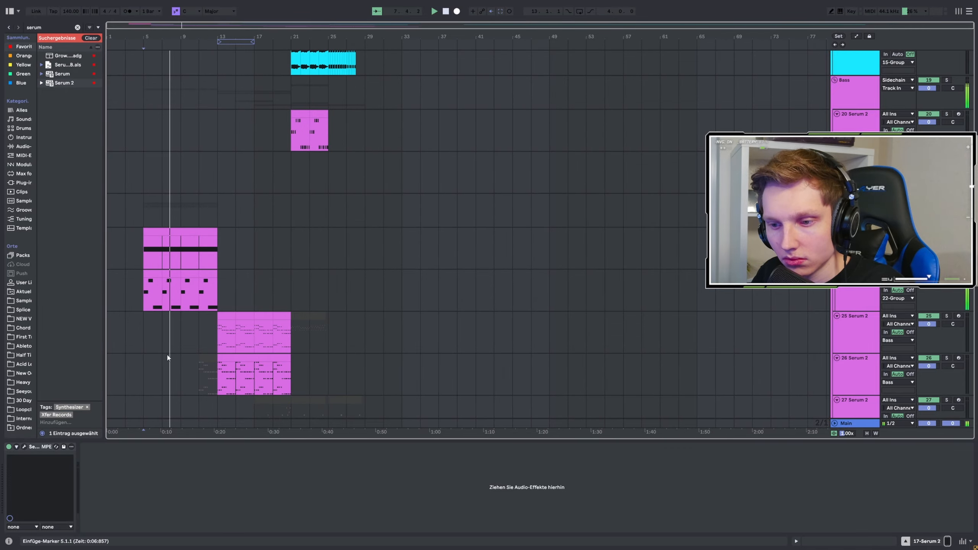
Step: Follow the playing track through the arrangement, examining the drum, vocal and Serum 2 bass clips on each track
scroll(188, 272, "down", 10)
scroll(164, 271, "up", 12)
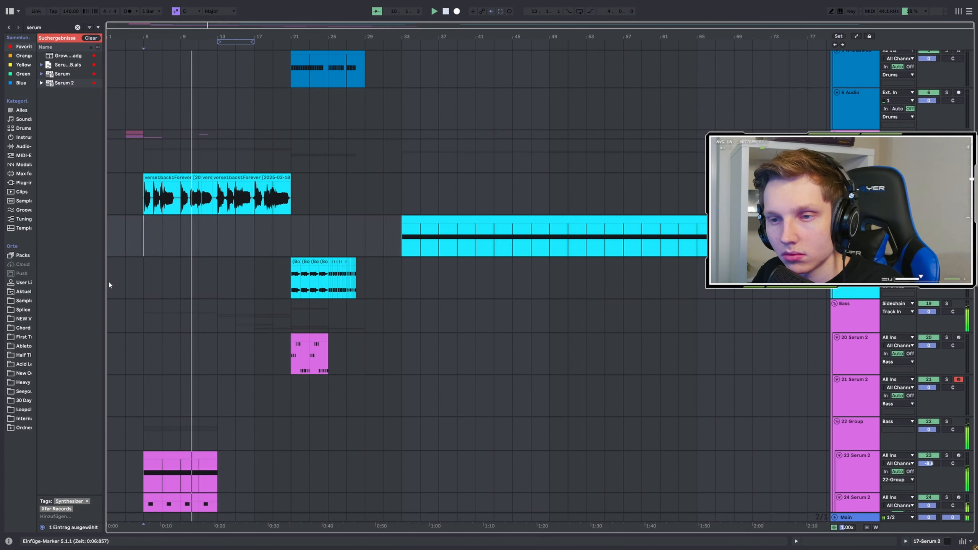
scroll(168, 272, "up", 3)
scroll(192, 266, "up", 4)
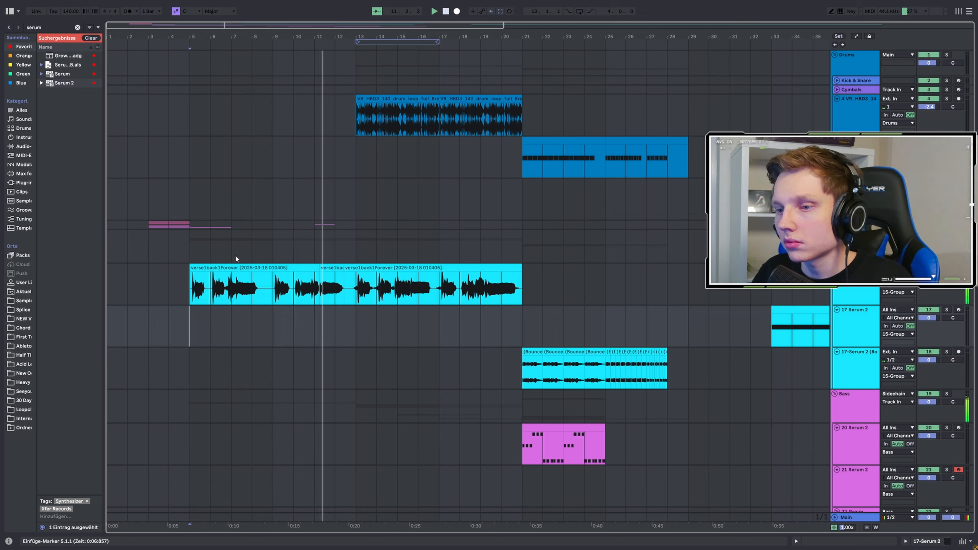
scroll(231, 259, "down", 3)
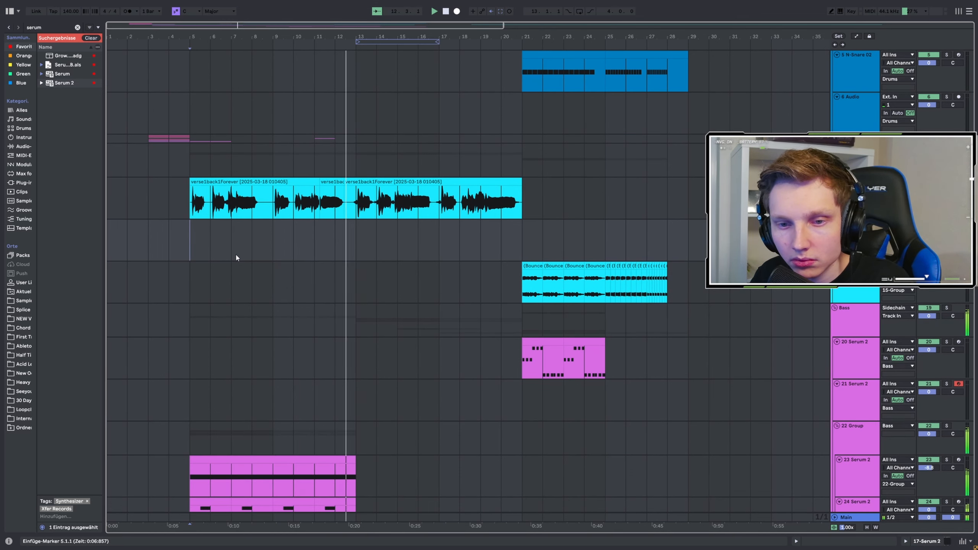
scroll(396, 266, "down", 2)
scroll(407, 268, "down", 3)
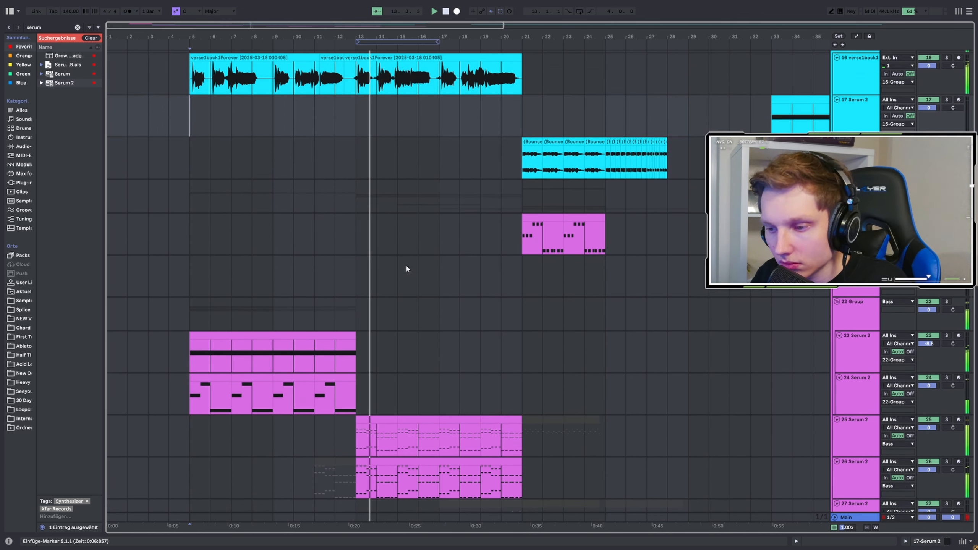
scroll(401, 270, "down", 3)
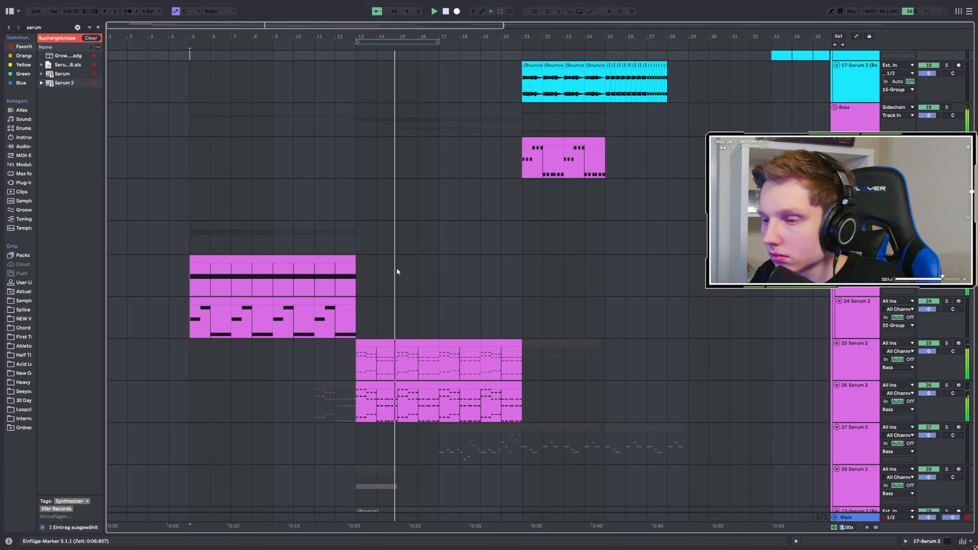
scroll(397, 271, "down", 2)
scroll(387, 279, "down", 2)
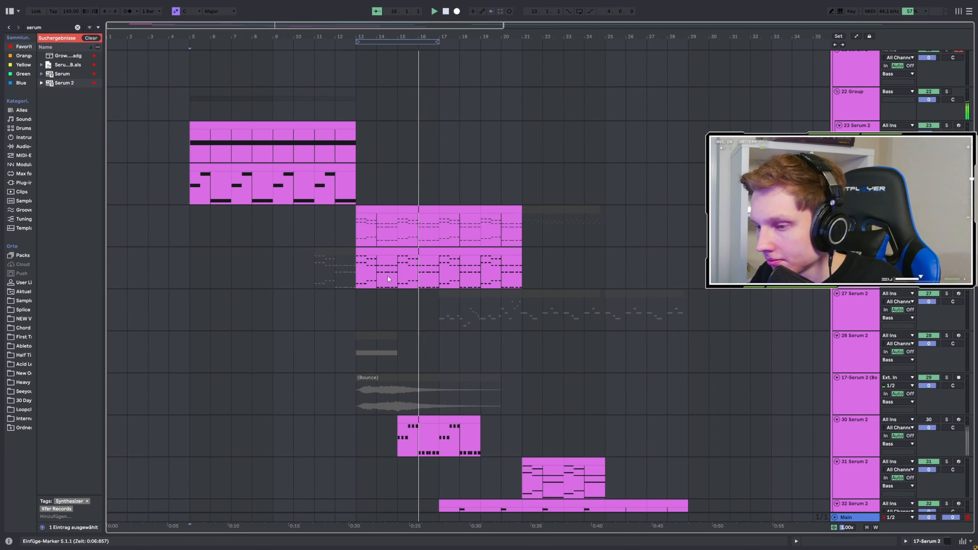
scroll(388, 277, "down", 2)
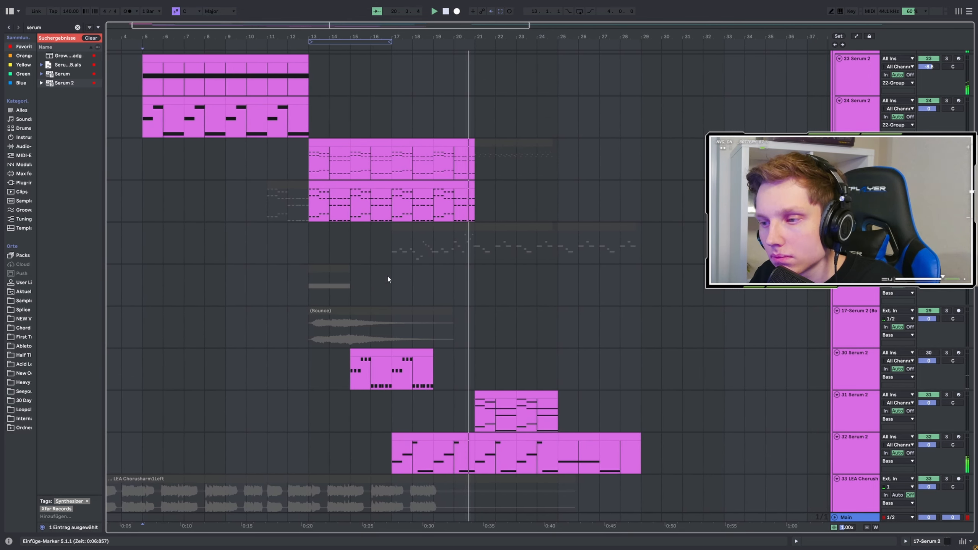
scroll(386, 274, "up", 6)
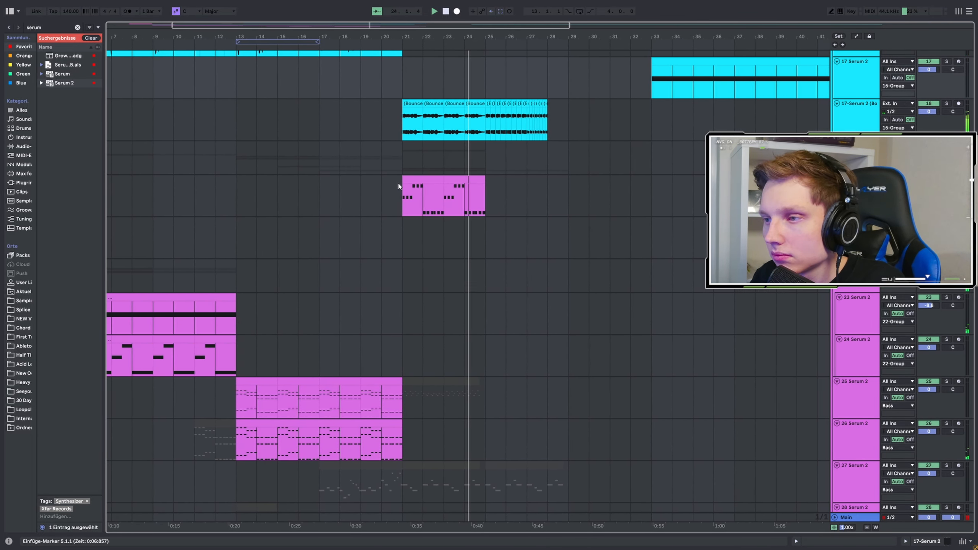
Step: Play the bounced Serum 2 track from bars 25 and 29, and select its first clip at bar 21
scroll(561, 158, "up", 2)
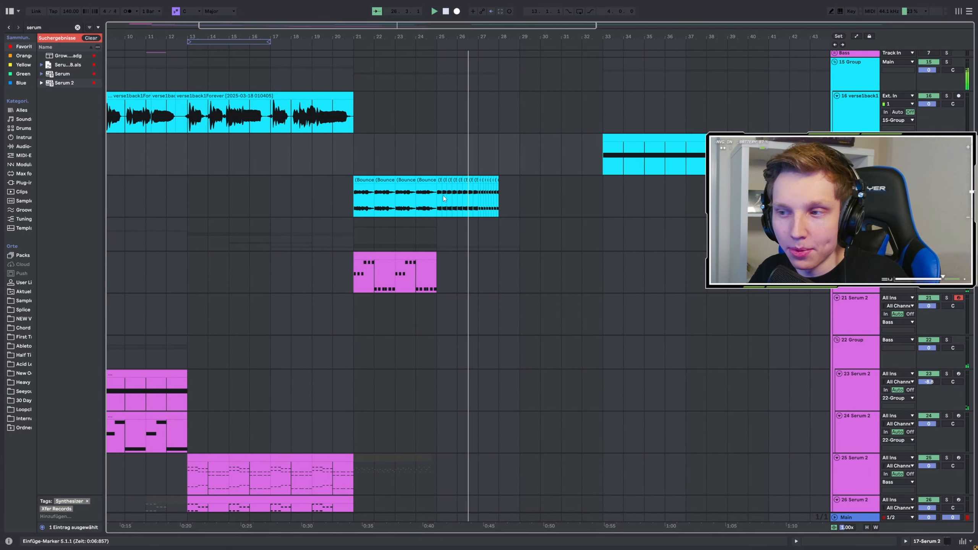
left_click(499, 199)
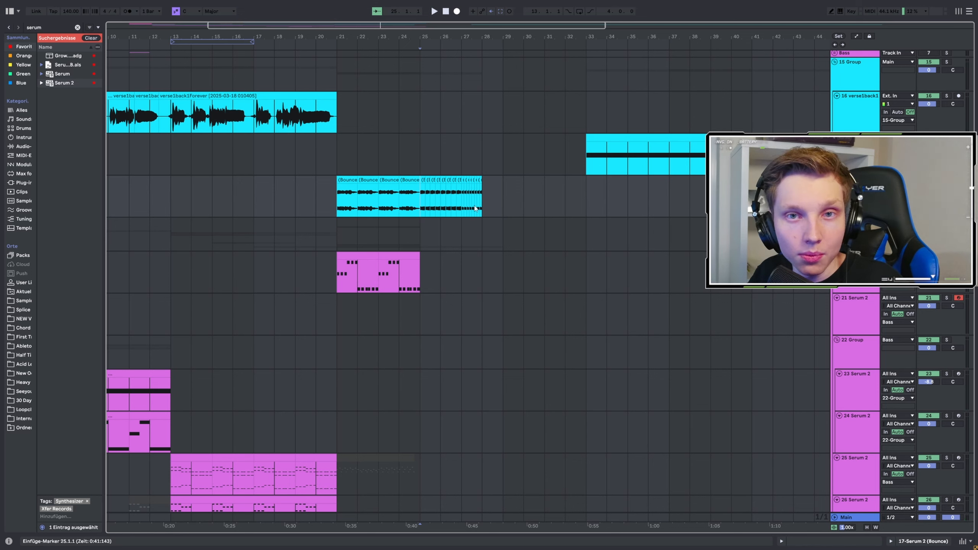
left_click(510, 193)
key("space")
key("space")
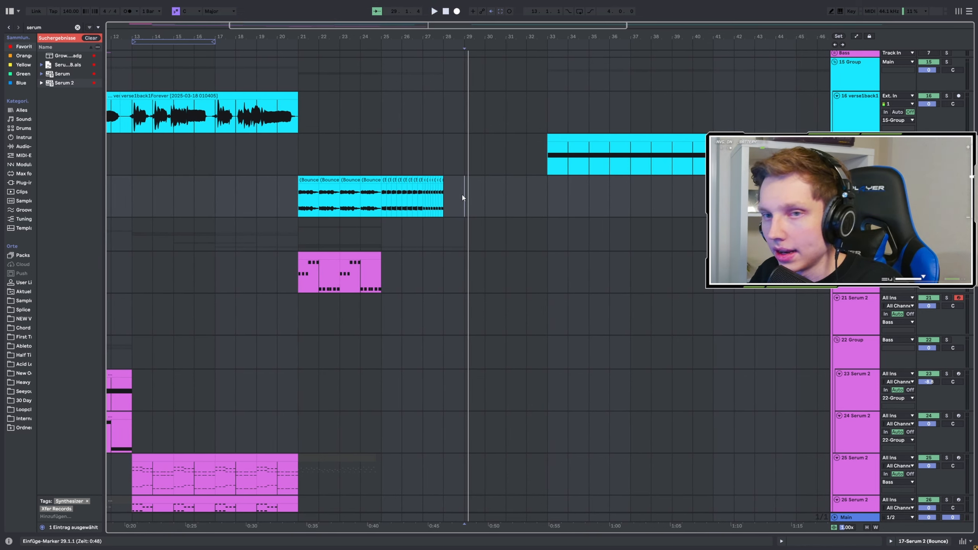
left_click(305, 200)
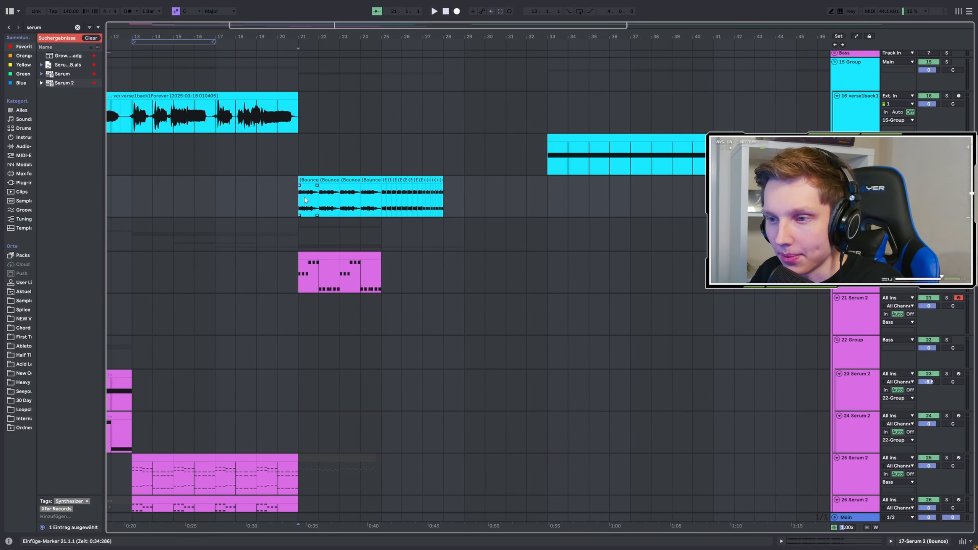
Step: Place the insert marker at bar 5 and play Serum 2 track 24 soloed from there
scroll(501, 242, "left", 6)
left_click(139, 256)
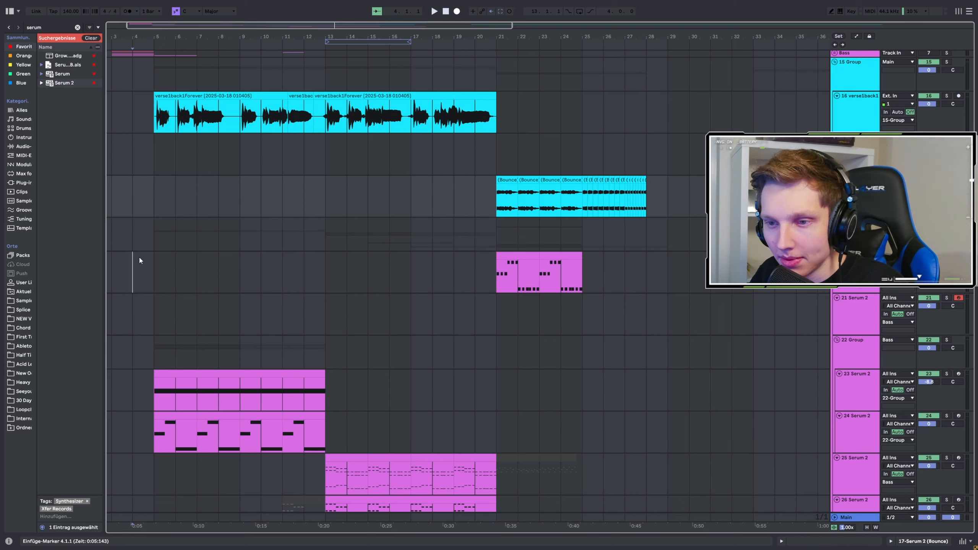
left_click(153, 274)
scroll(258, 251, "down", 4)
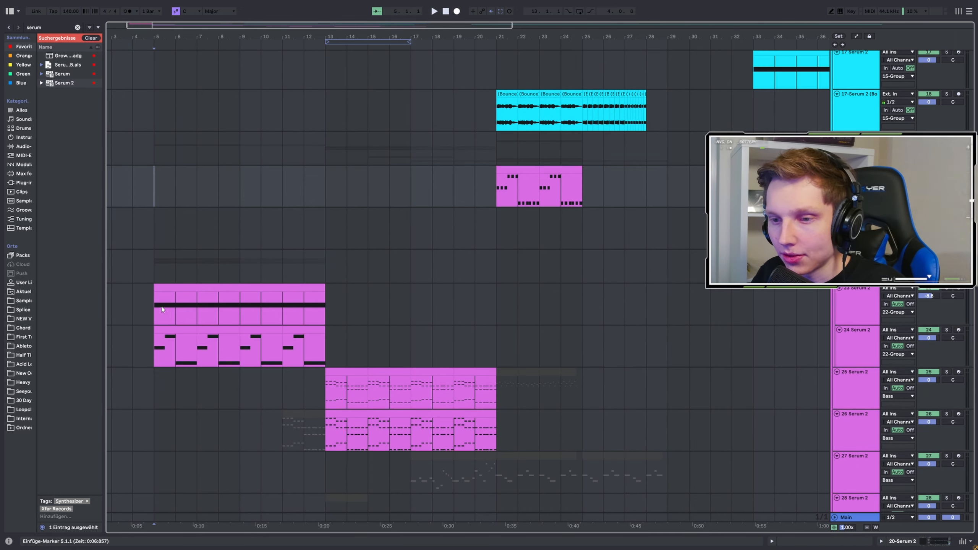
scroll(136, 236, "up", 1)
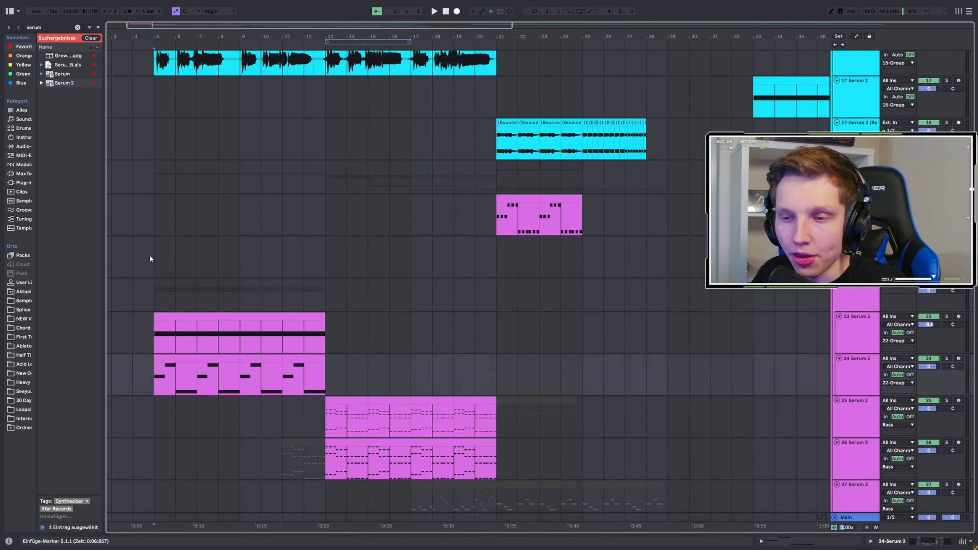
scroll(151, 258, "down", 3)
scroll(185, 267, "left", 1)
key("space")
key("space")
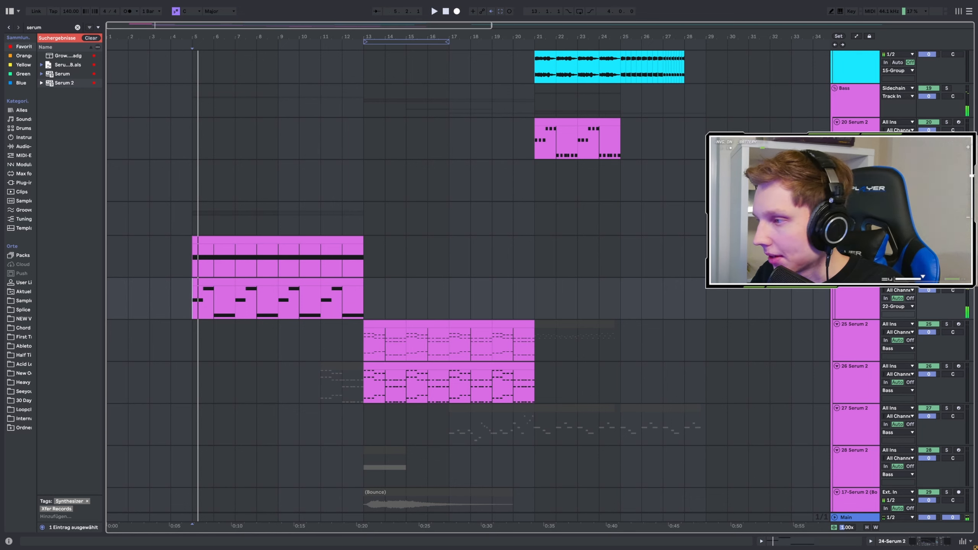
left_click(947, 281)
key("space")
Step: Deactivate the portion of track 24's clip from bar 5 to bar 7
left_click_drag(196, 295, 227, 284)
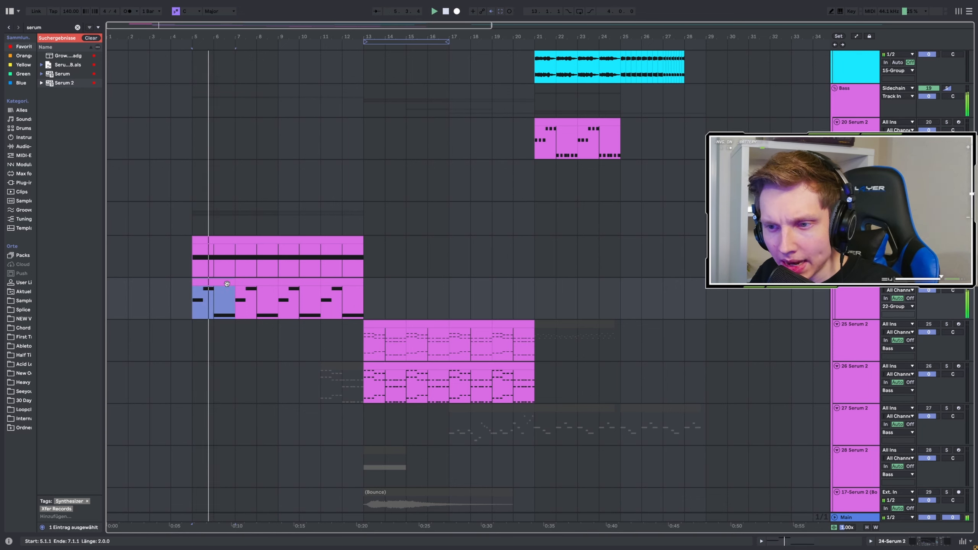
key("0")
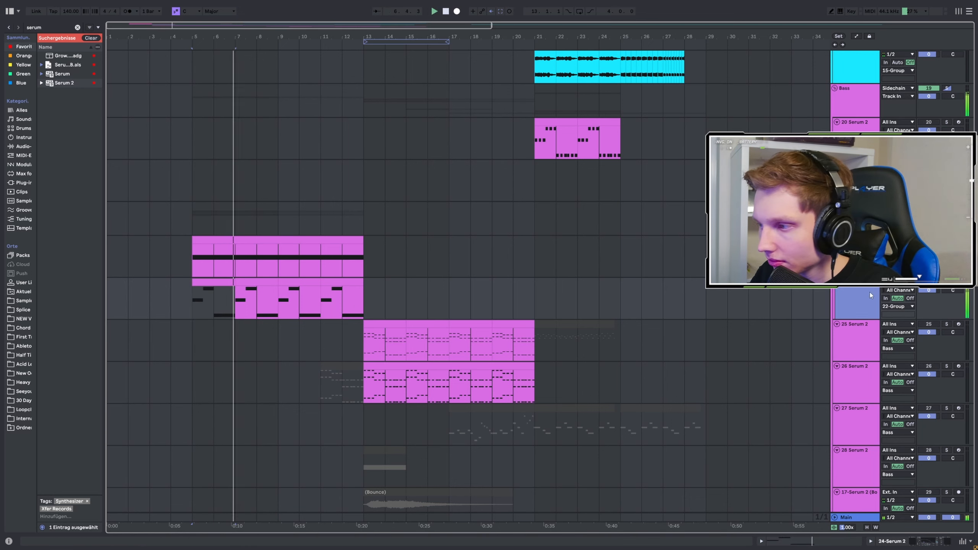
Step: Open the Serum 2 instance on track 24 and examine its effects chain down to the last compressor during playback
double_click(870, 295)
left_click(16, 447)
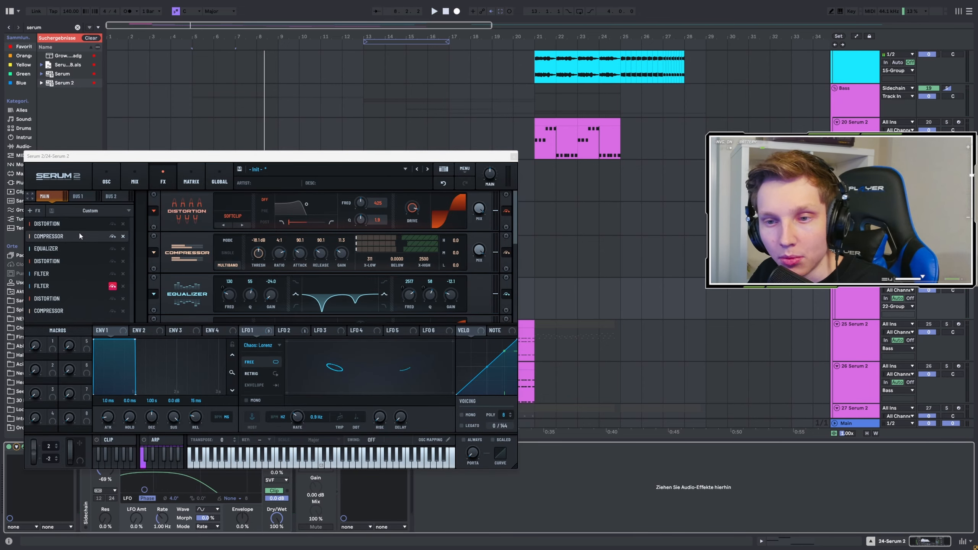
key("space")
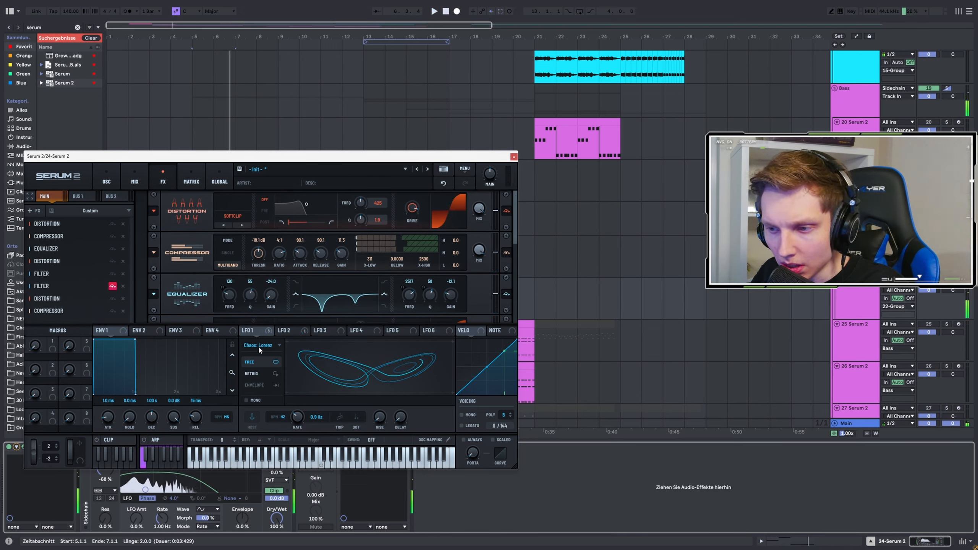
key("space")
left_click_drag(516, 228, 497, 319)
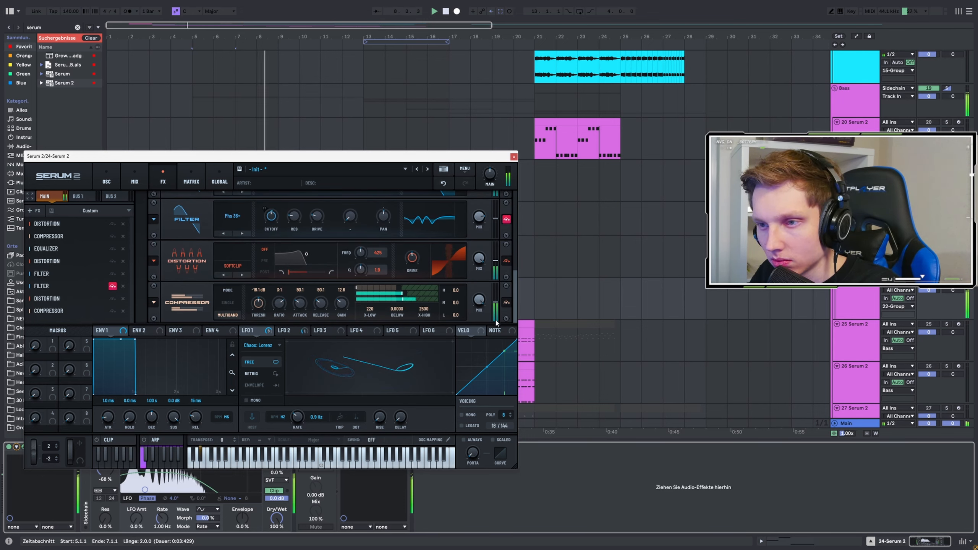
Step: Review track 24's Serum 2 oscillators and its effects chain once more, and close the plugin window
left_click(119, 181)
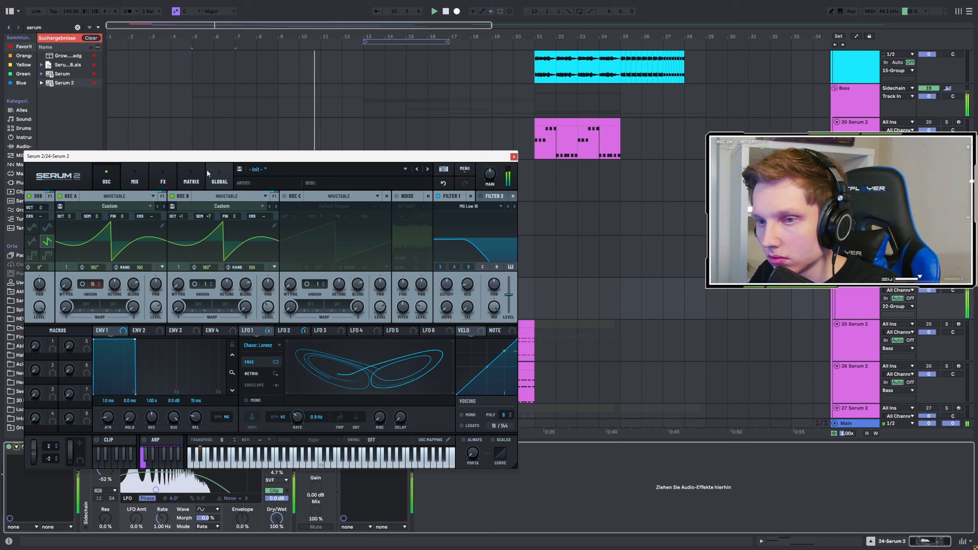
left_click(163, 180)
left_click_drag(510, 228, 509, 311)
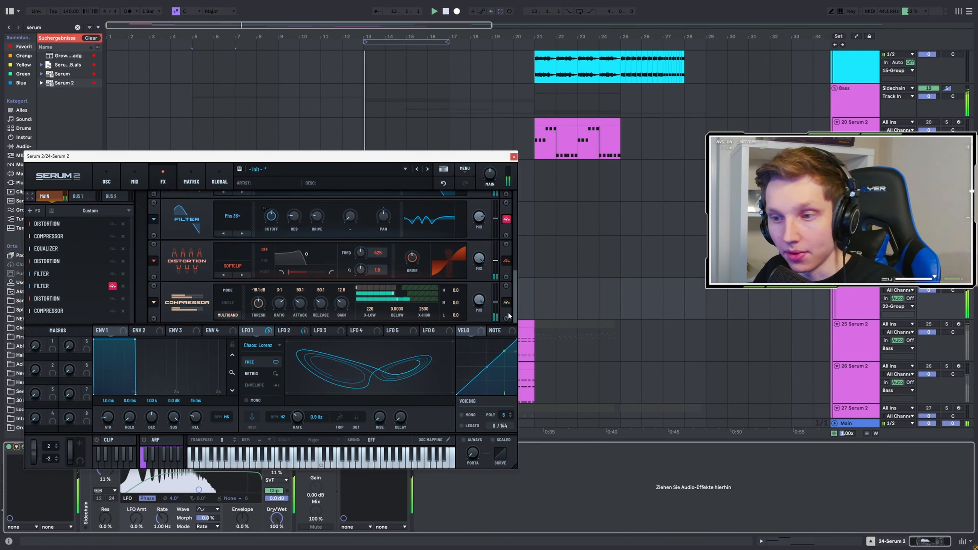
left_click_drag(425, 161, 425, 105)
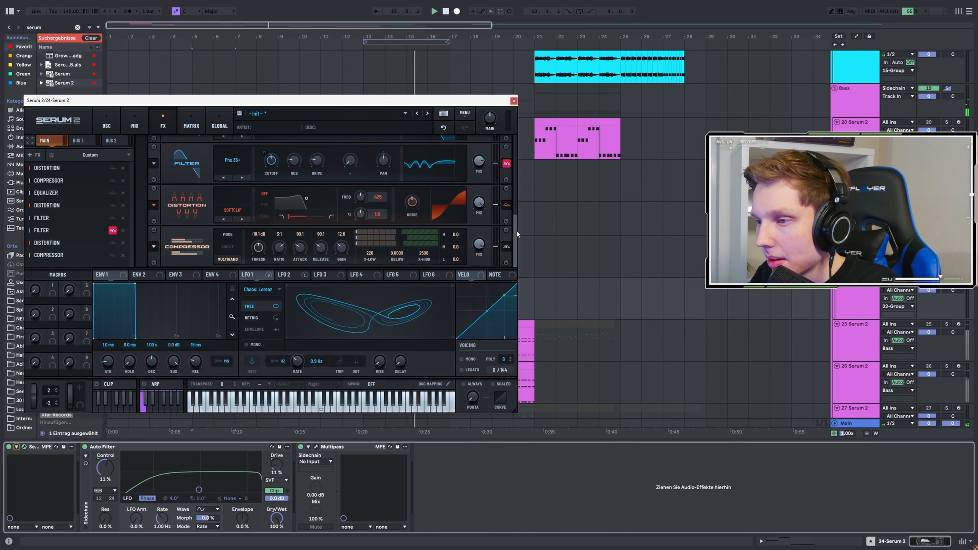
left_click_drag(517, 234, 499, 128)
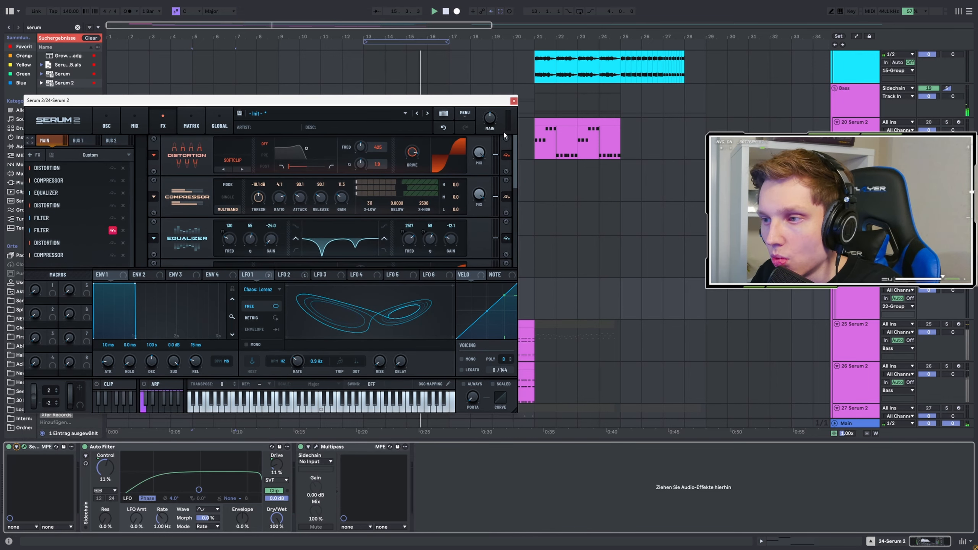
left_click(514, 101)
Step: Play Serum 2 track 23 soloed and open its Serum 2 instance to show the granular oscillator
scroll(258, 219, "down", 3)
key("space")
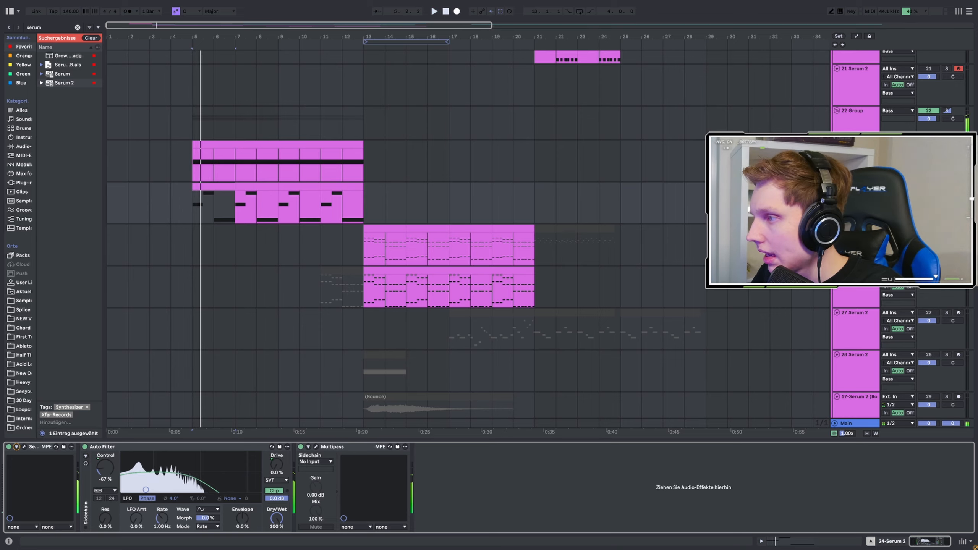
left_click(947, 144)
key("space")
key("space")
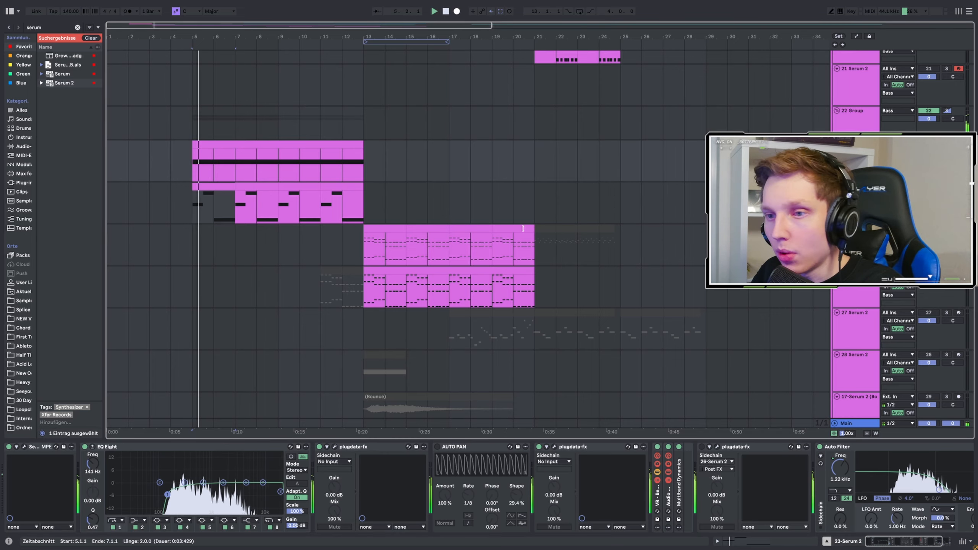
left_click(24, 447)
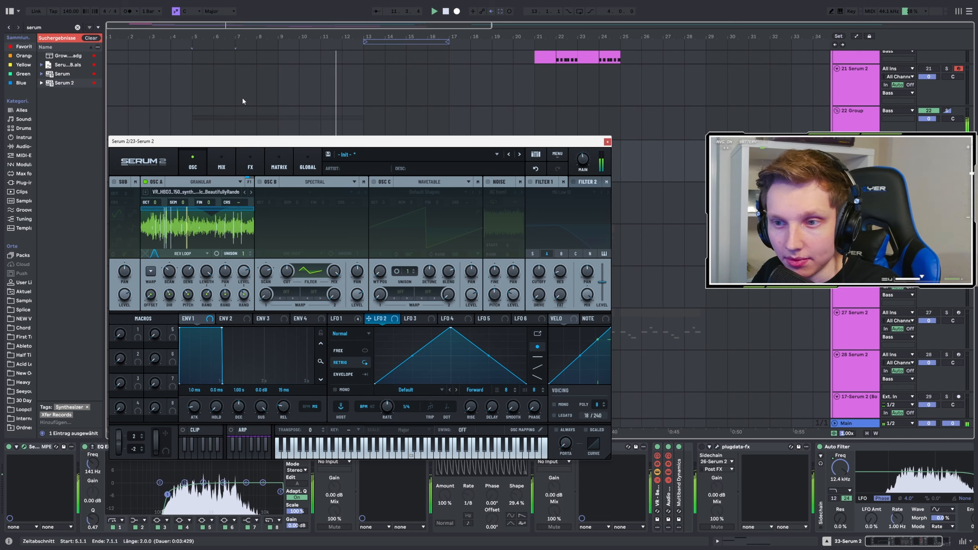
left_click_drag(233, 146, 222, 75)
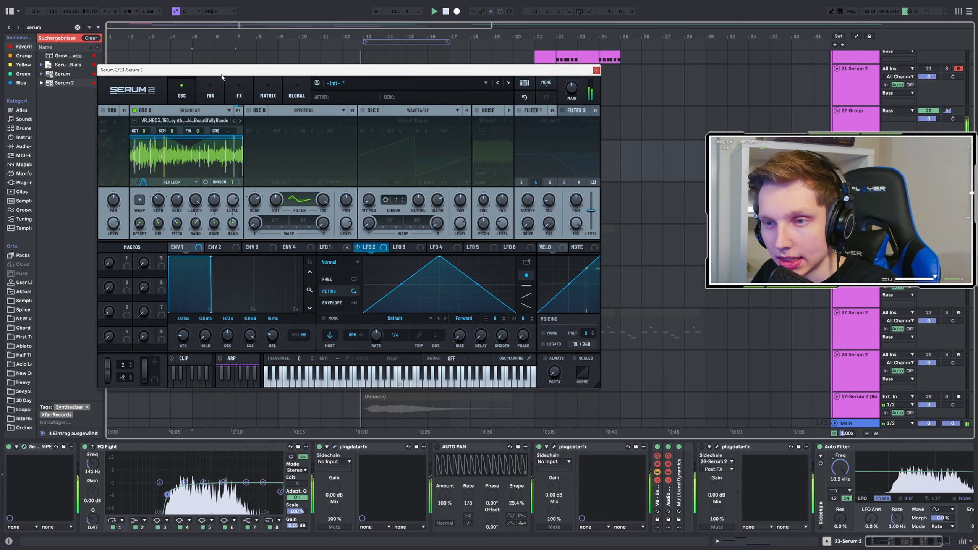
Step: Examine track 23's Serum 2 effects, including Convolve, Splitter M/S, Delay and Compressor, close the plugin and view the rest of the device chain
left_click(237, 87)
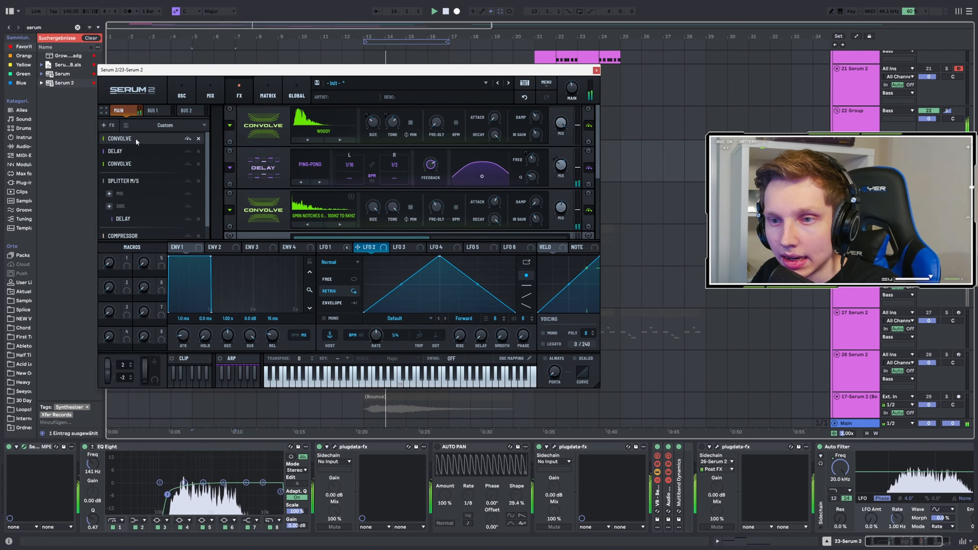
left_click(148, 207)
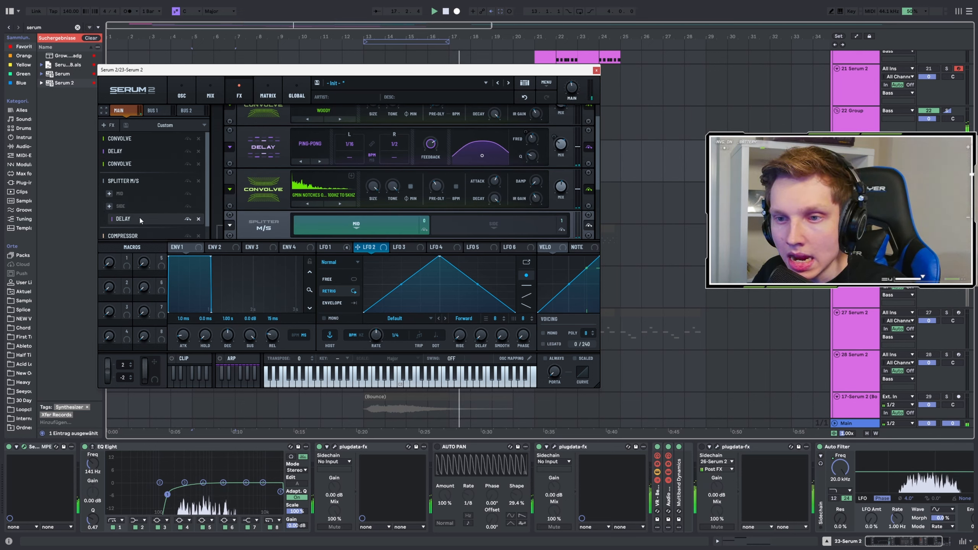
left_click(140, 219)
scroll(144, 197, "down", 1)
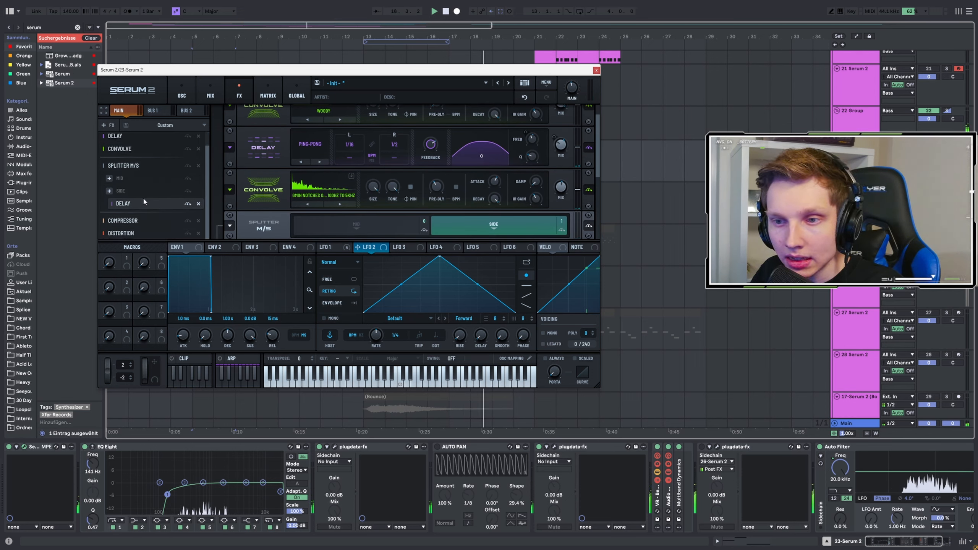
scroll(281, 194, "down", 3)
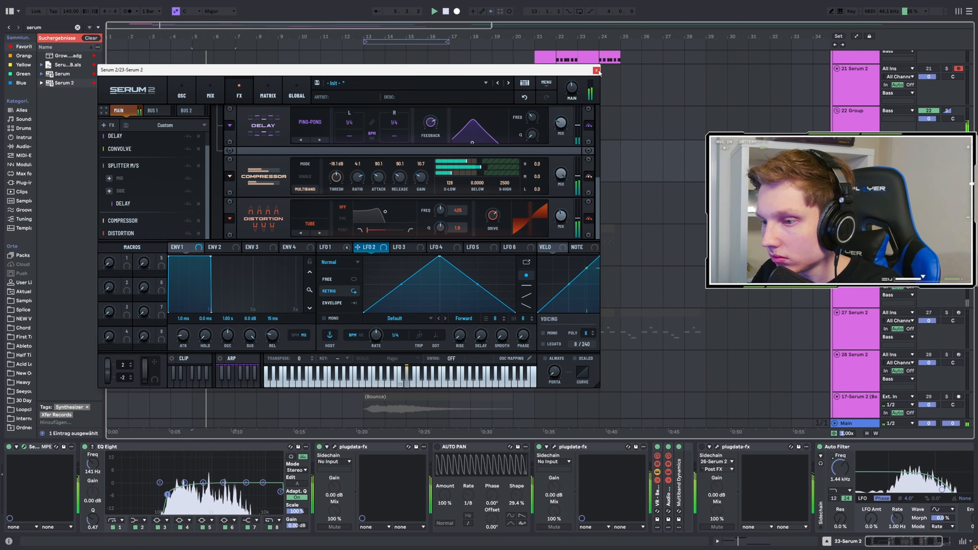
left_click(596, 71)
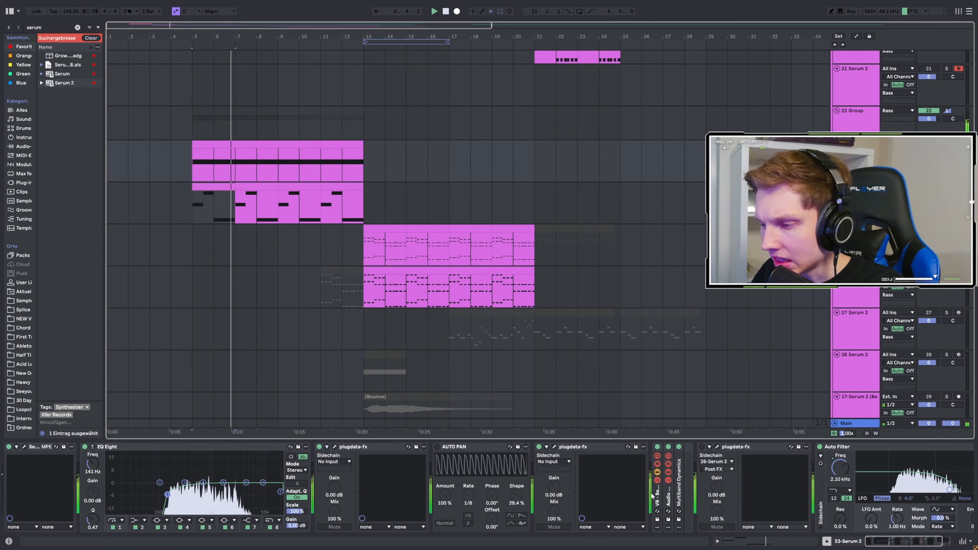
left_click_drag(919, 541, 928, 540)
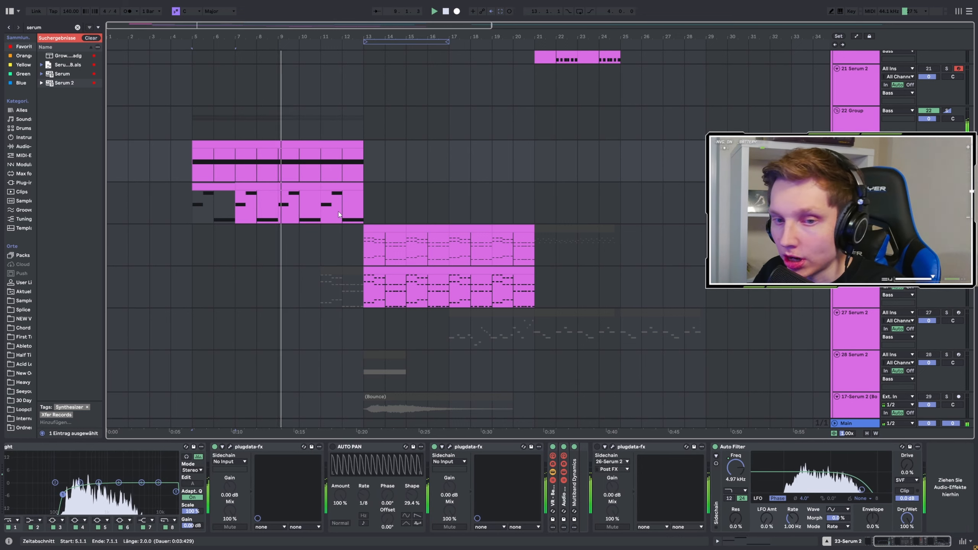
Step: Place the insert marker at bar 13, open the Serum 2 instance on track 25 and start playback
left_click(533, 237)
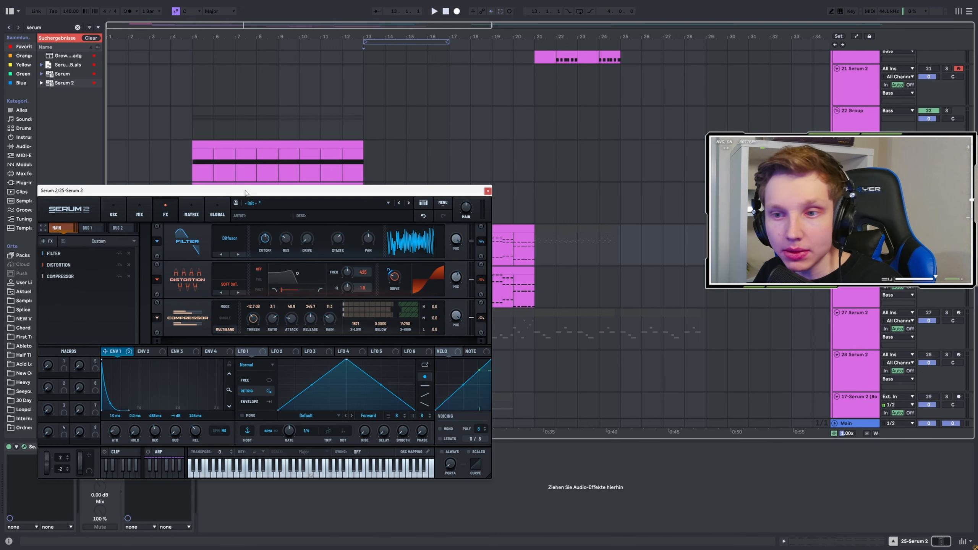
key("space")
left_click_drag(245, 190, 297, 150)
Step: Examine the oscillator, mixer and effects pages of track 25's Serum 2 and close the plugin window
left_click(127, 169)
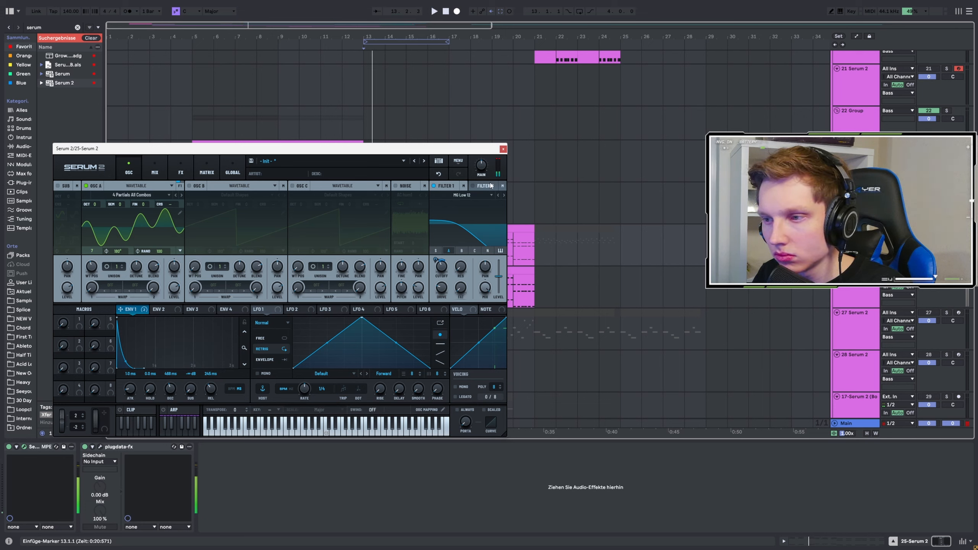
left_click(155, 171)
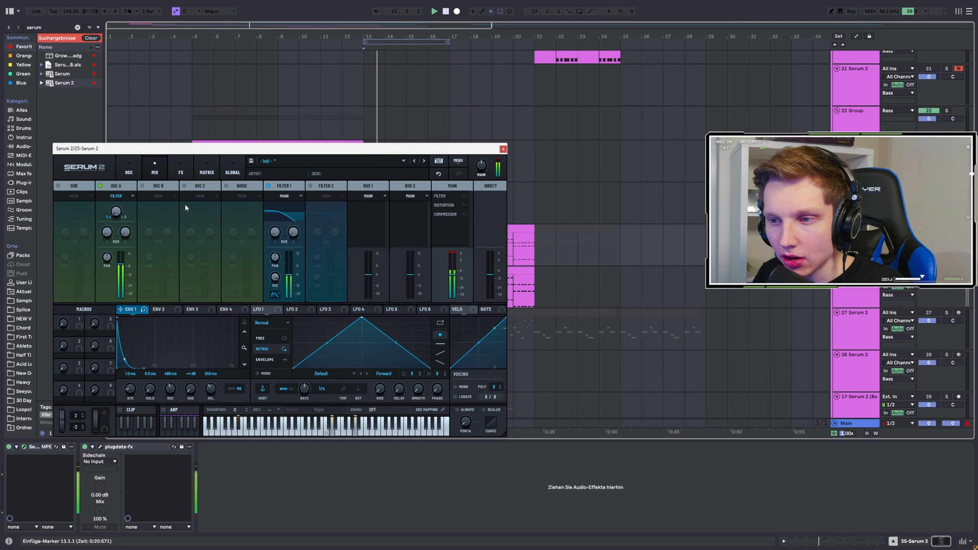
left_click(181, 171)
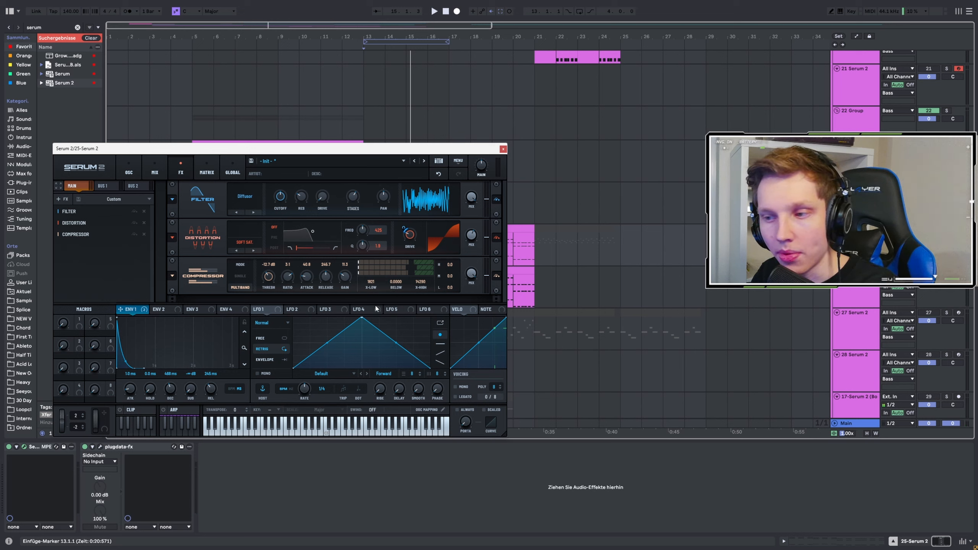
key("space")
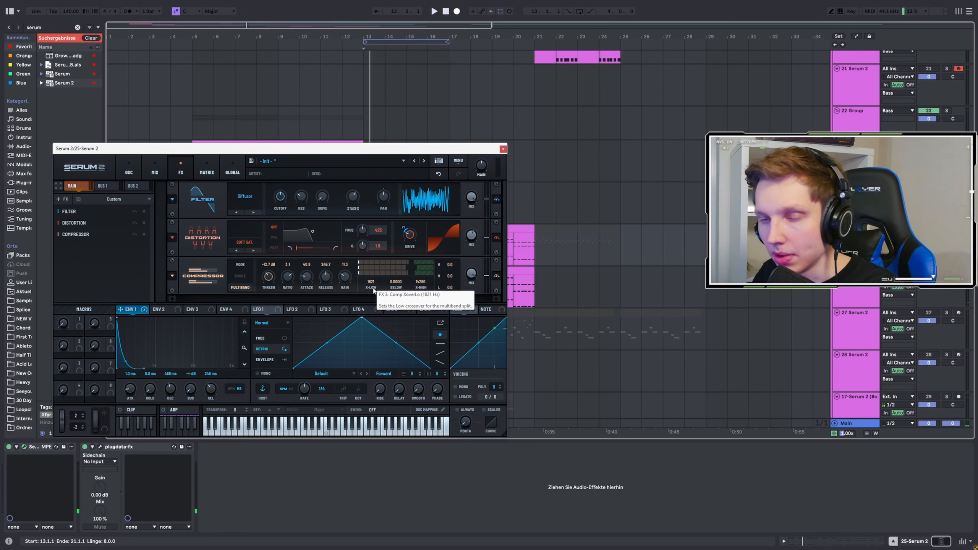
left_click(503, 149)
Step: Solo Serum 2 track 26 and audition it from bar 13
key("space")
left_click(867, 288)
key("s")
key("space")
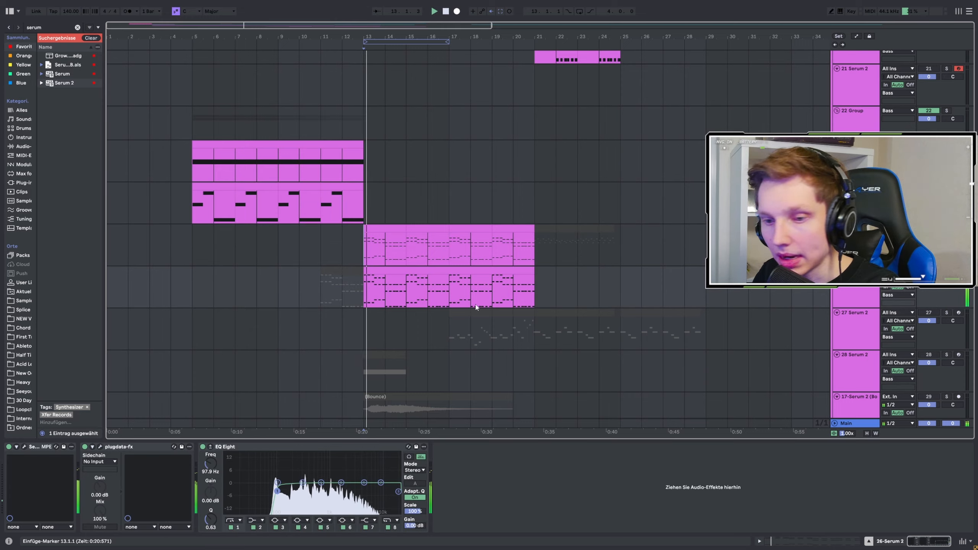
key("space")
Step: Open the Serum 2 instance on track 26 and view its oscillators and mixer while the track plays
left_click(24, 447)
key("space")
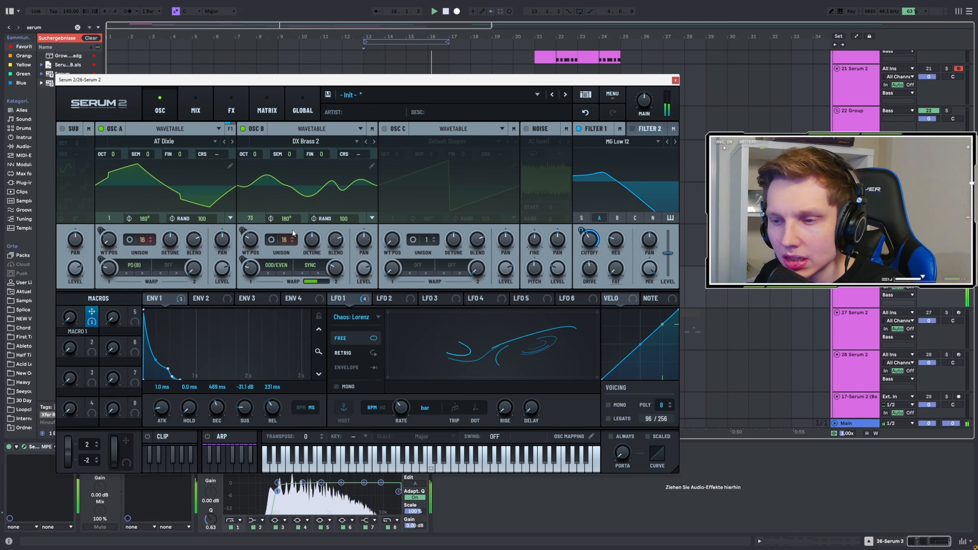
left_click(195, 109)
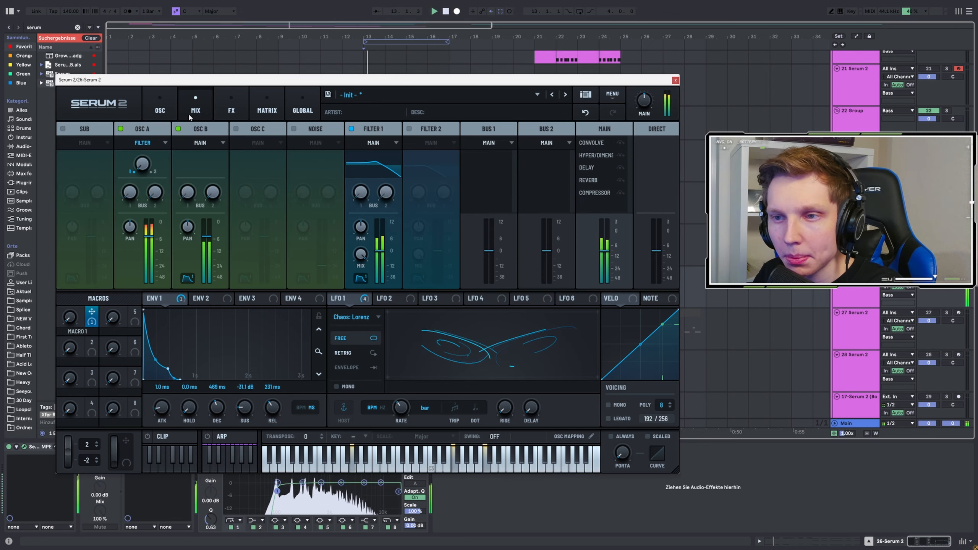
Step: Examine the effects rack of track 26's Serum 2, including the available reverb types, and close the plugin window
left_click(231, 109)
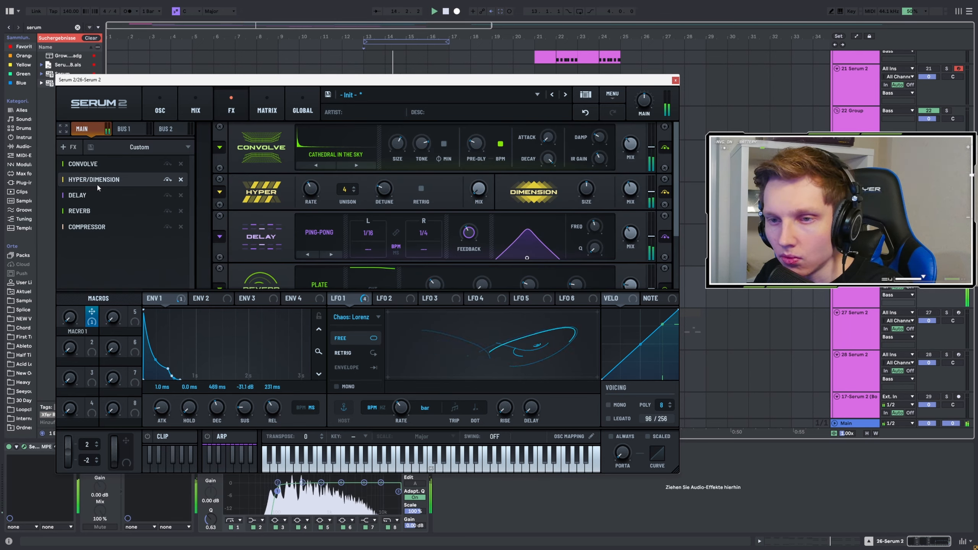
left_click(95, 213)
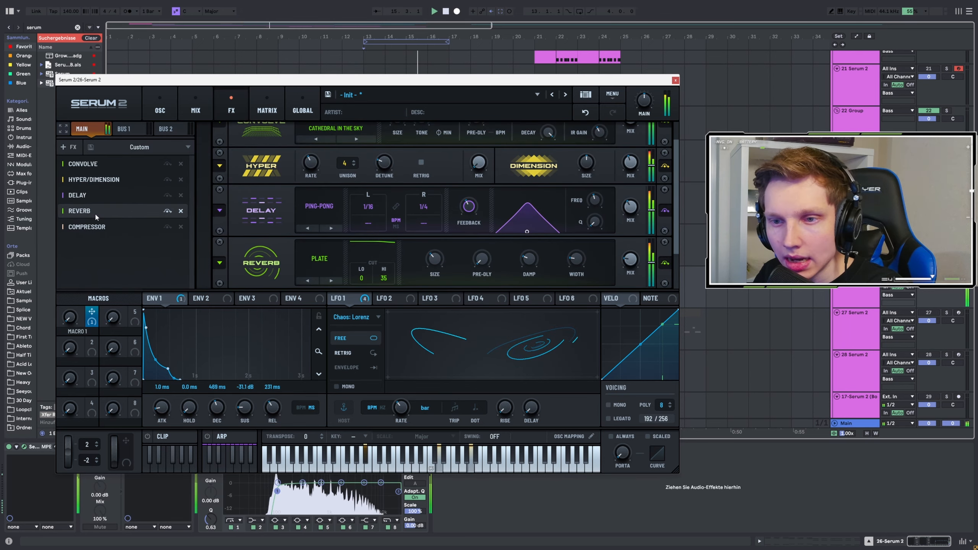
left_click(95, 230)
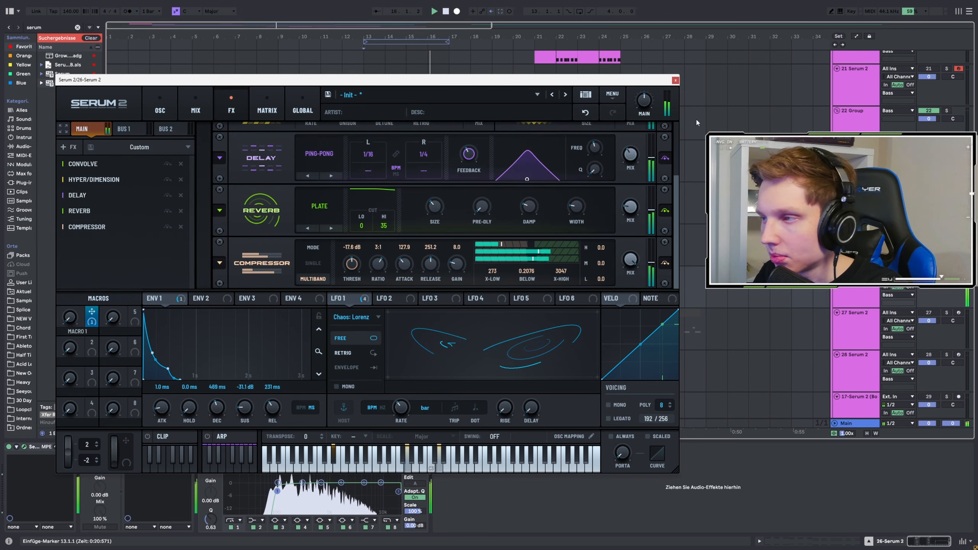
left_click(319, 207)
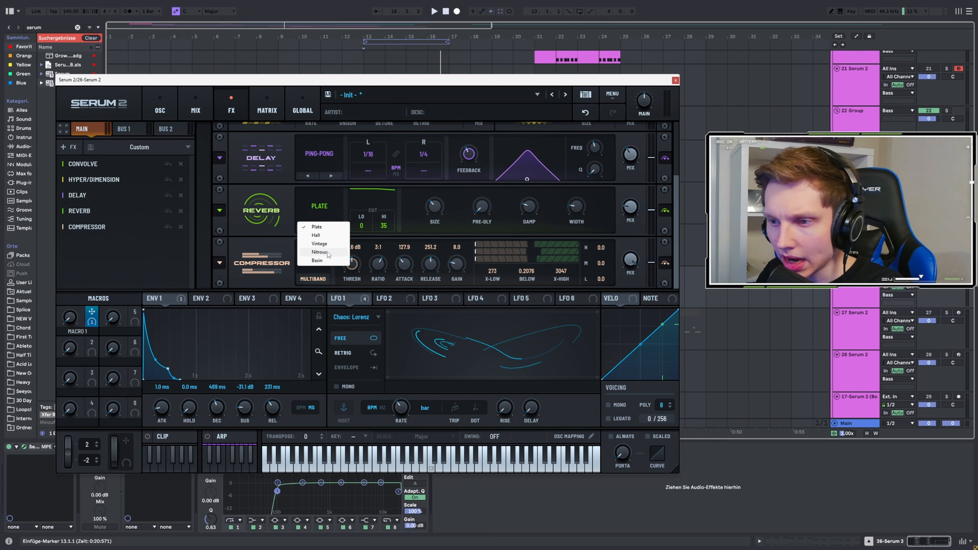
left_click(675, 80)
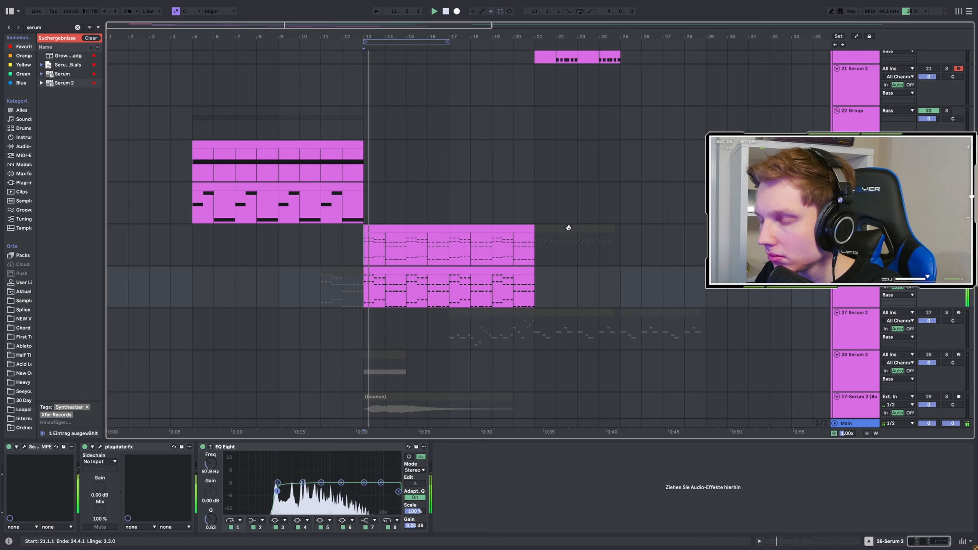
Step: Solo Serum 2 track 30 and audition its clip from bar 15
scroll(568, 226, "down", 3)
key("space")
key("s")
key("space")
scroll(571, 286, "down", 2)
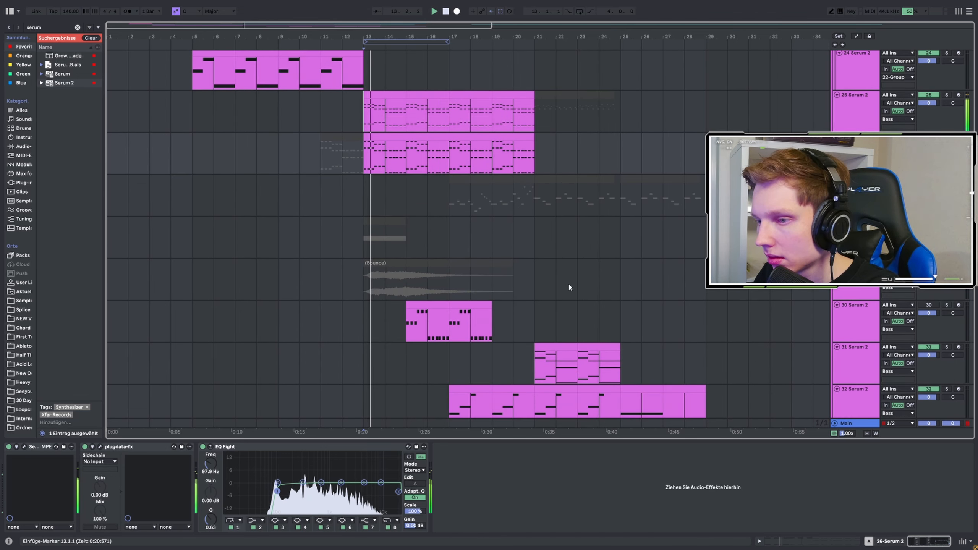
left_click(411, 323)
left_click(948, 306)
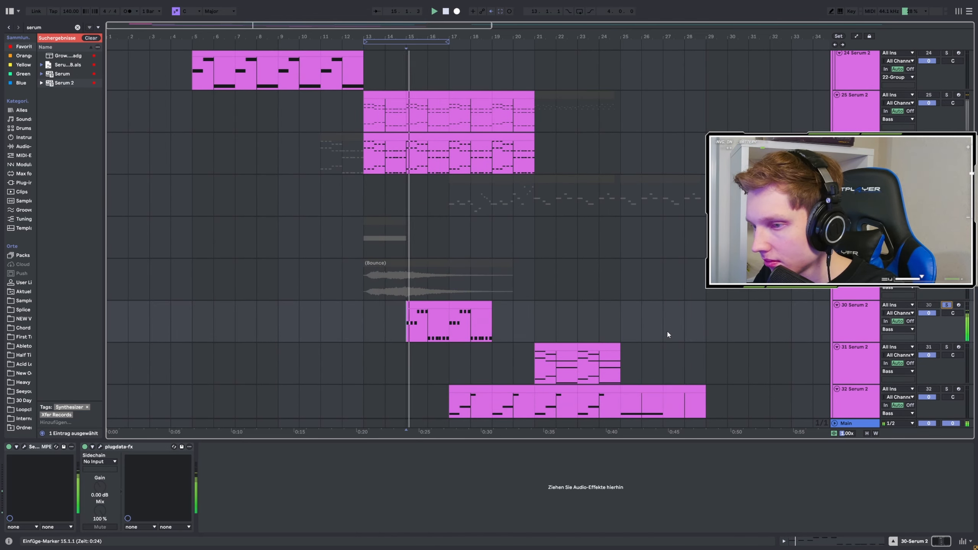
Step: Open the Serum 2 instance on track 30, examine its mixer and effects down to the compressor, and close the window
left_click(24, 447)
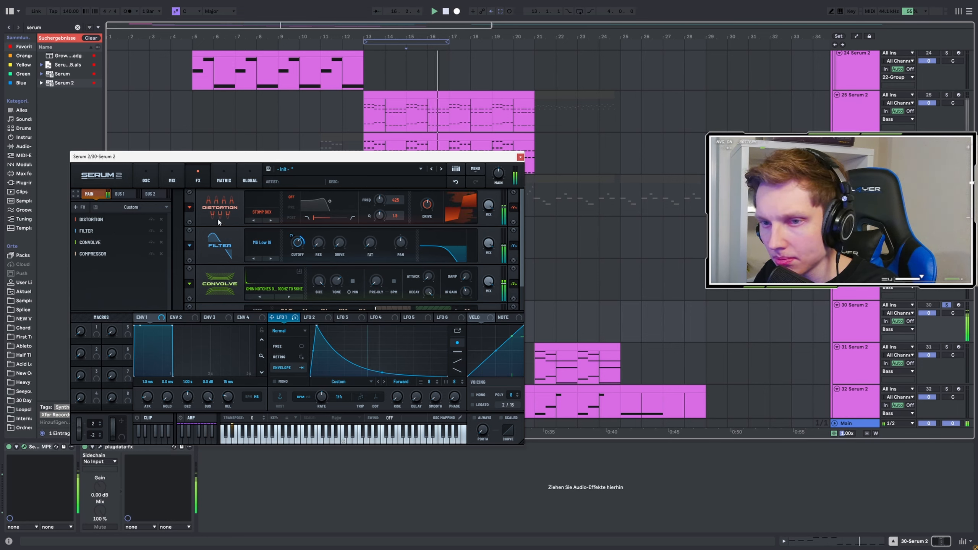
left_click(147, 178)
left_click(168, 181)
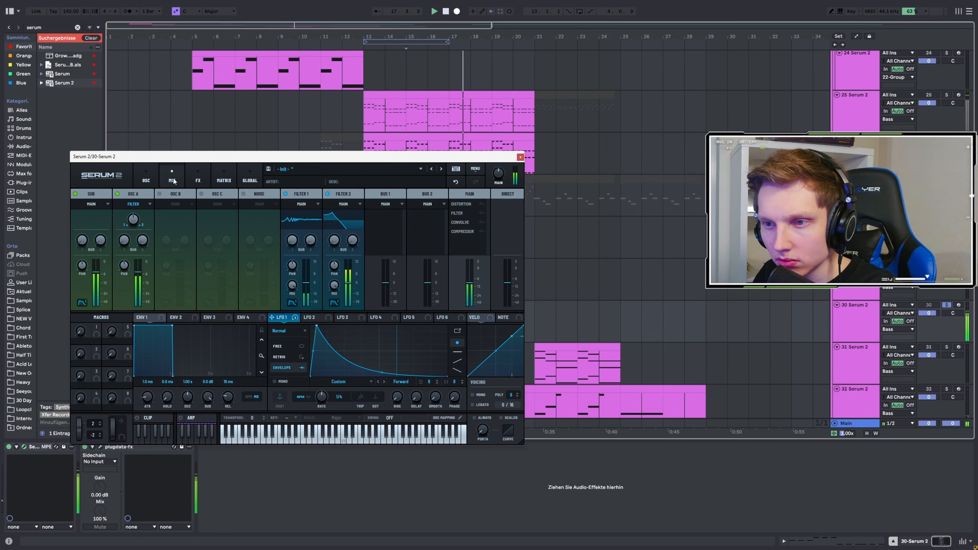
left_click(201, 177)
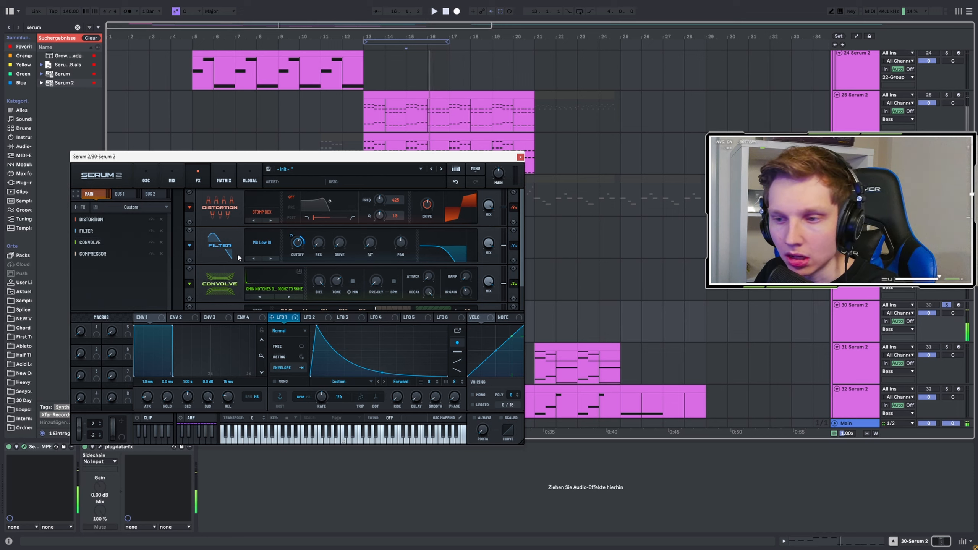
left_click(107, 251)
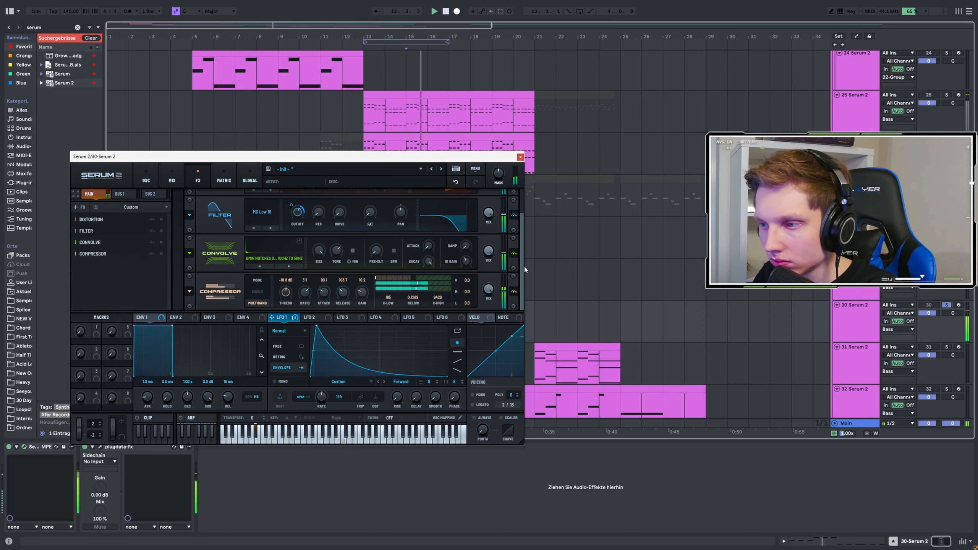
left_click(521, 157)
Step: Solo Serum 2 track 32 and audition its clip from bars 17, 21, 23 and 25
scroll(498, 273, "down", 2)
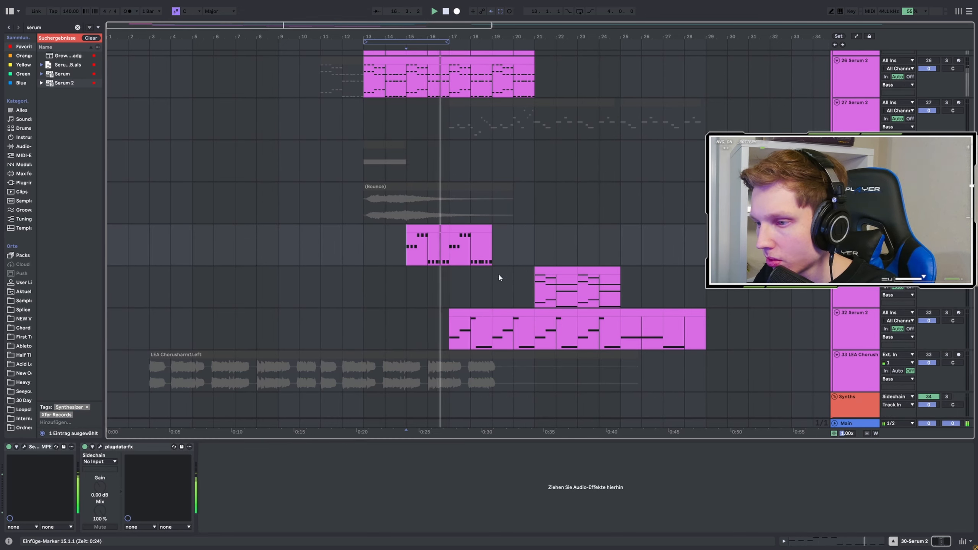
left_click(454, 330)
key("space")
left_click(530, 332)
key("space")
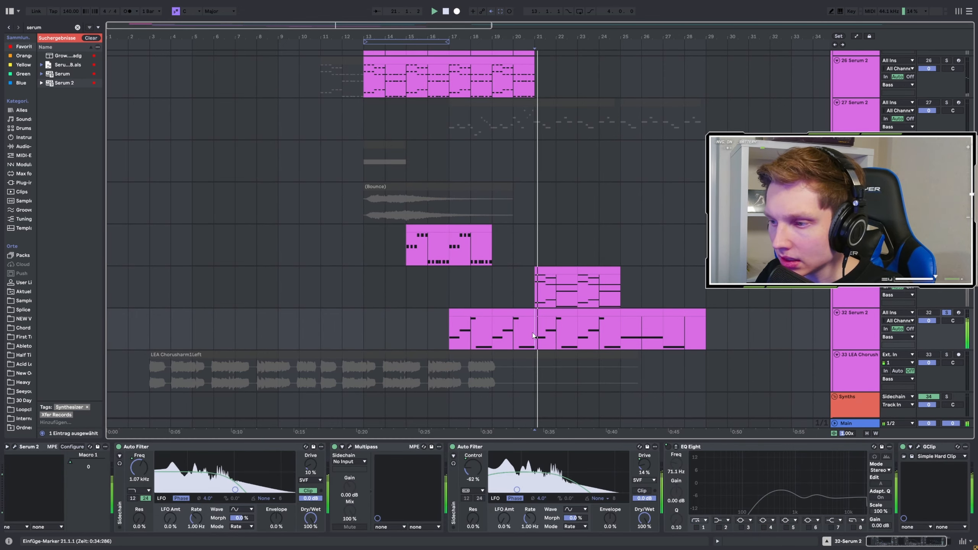
left_click(581, 328)
key("space")
key("space")
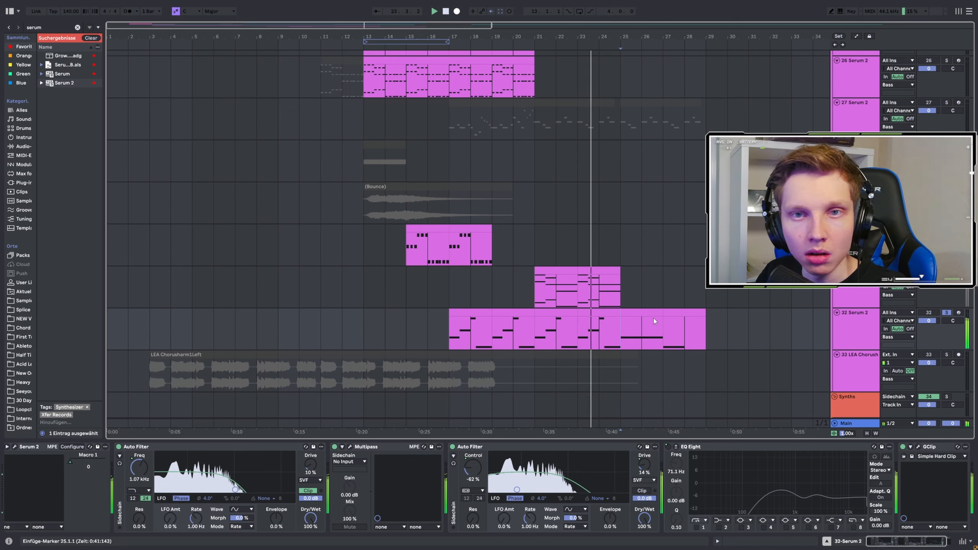
left_click(622, 327)
key("space")
key("space")
Step: Solo Serum 2 track 31 and audition its clip from bar 21
scroll(411, 241, "up", 4)
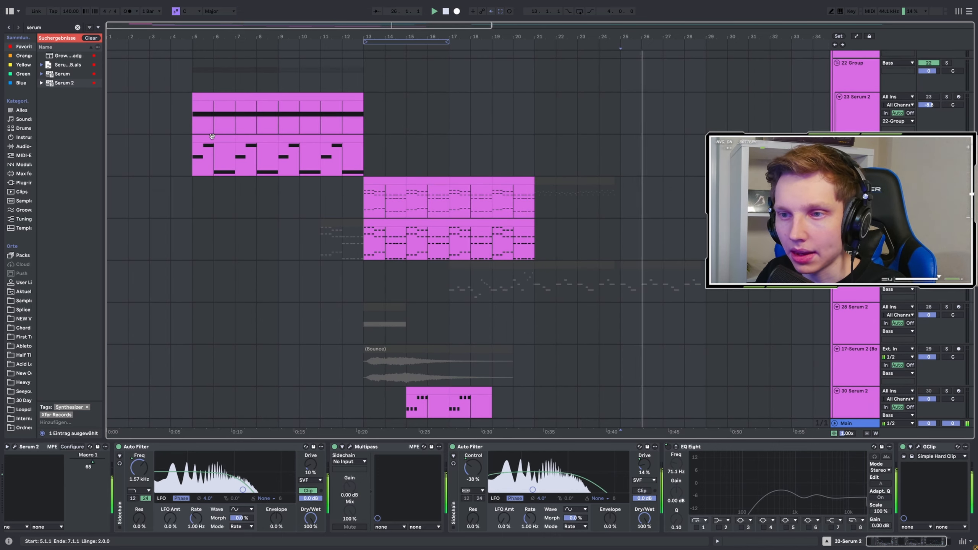
scroll(578, 330, "down", 2)
left_click(532, 336)
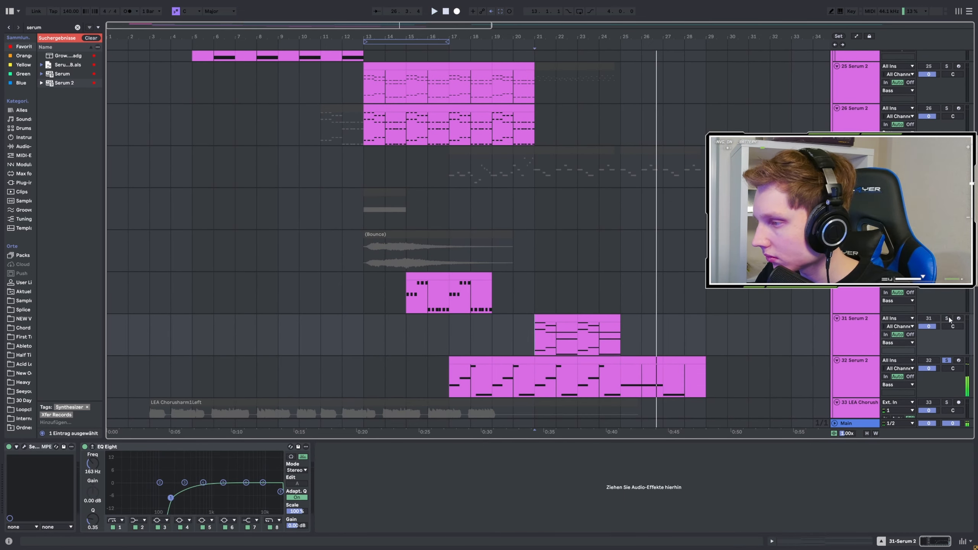
left_click(946, 318)
key("space")
key("space")
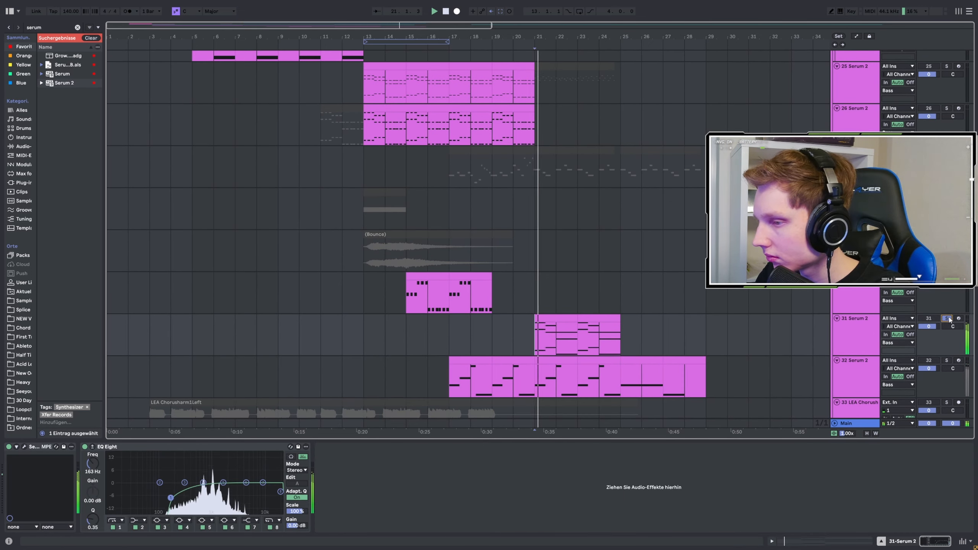
Step: Open the Serum 2 instance on track 31, examine its oscillators, arpeggiator and effects down to the reverb, and close it
left_click(24, 447)
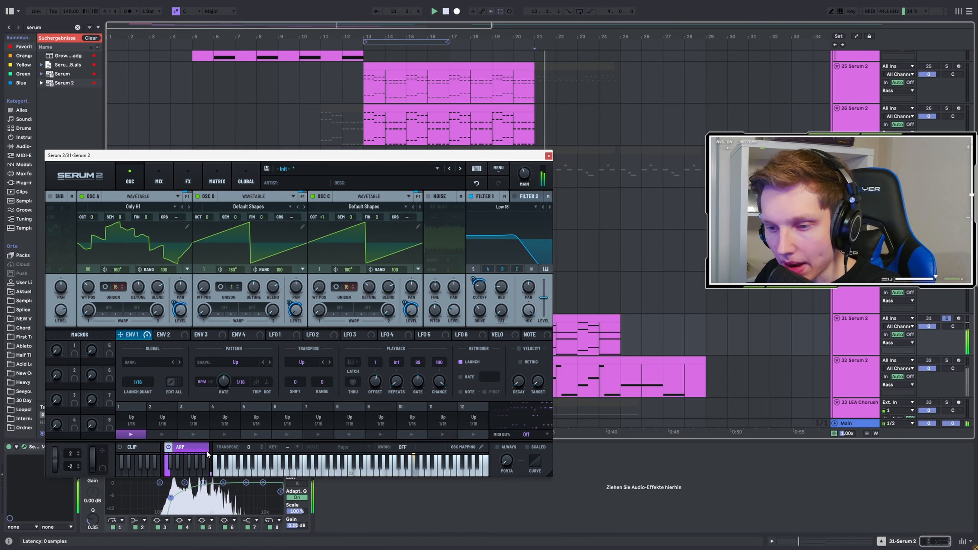
left_click_drag(308, 155, 314, 118)
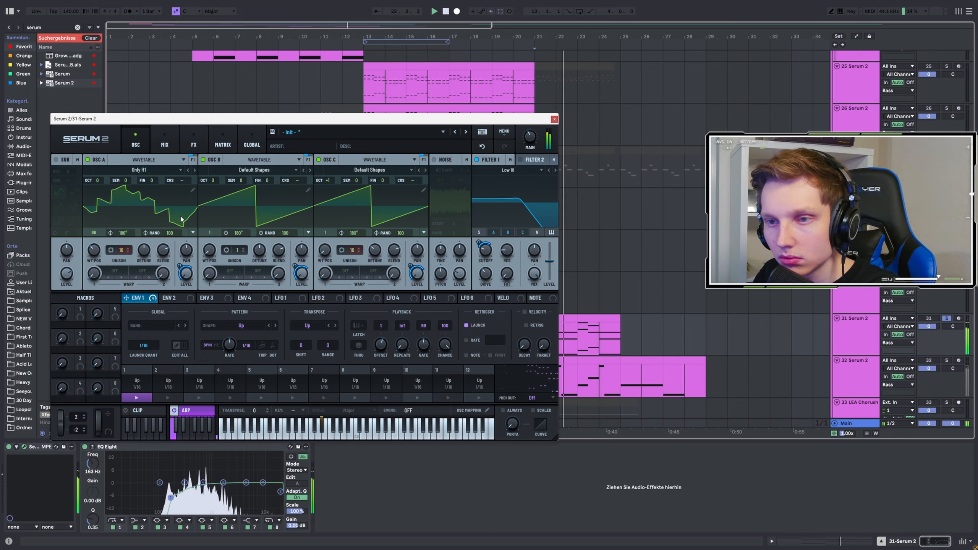
left_click(194, 145)
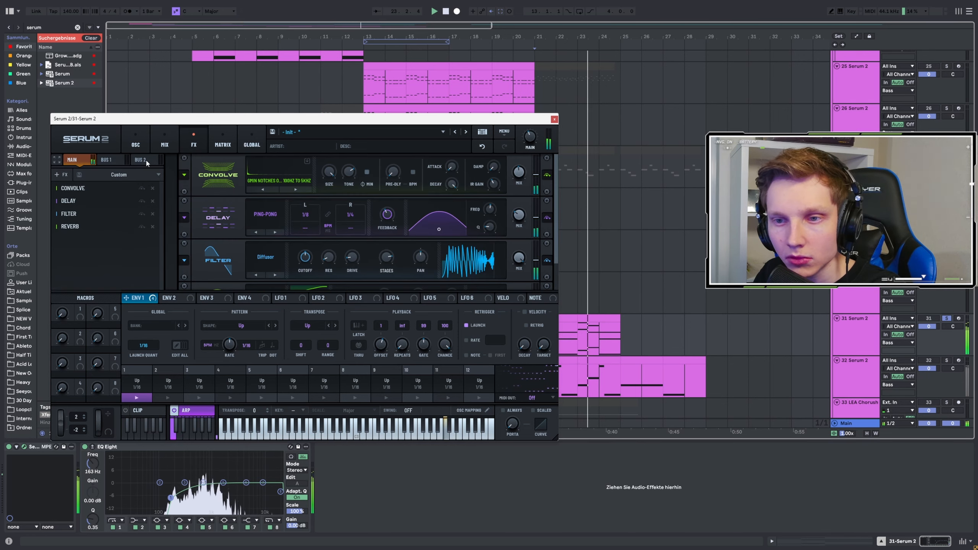
left_click(73, 226)
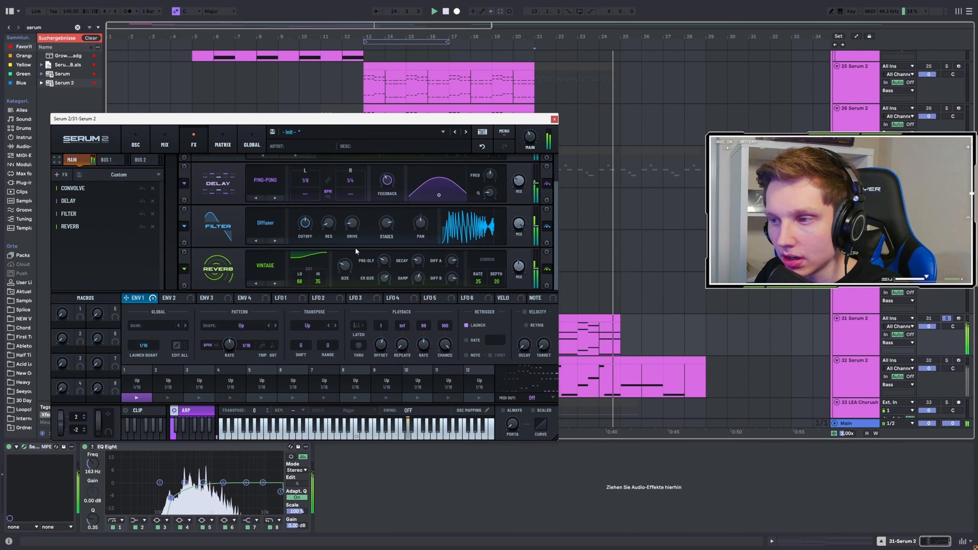
left_click_drag(556, 213, 573, 157)
key("space")
left_click(554, 120)
Step: Restart playback from bar 21, clear the track solo and listen to the full arrangement
key("space")
scroll(674, 166, "up", 2)
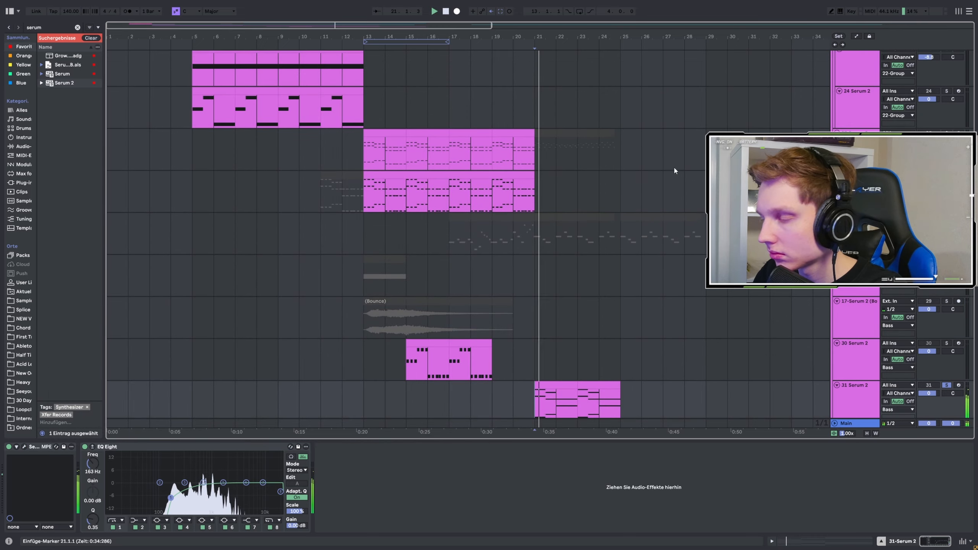
left_click(946, 217)
scroll(592, 246, "up", 6)
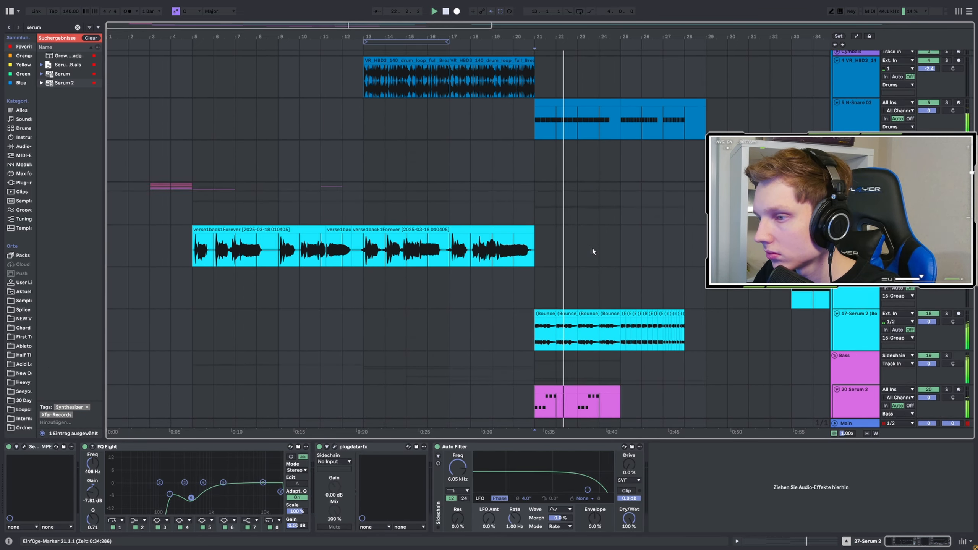
scroll(587, 247, "up", 3)
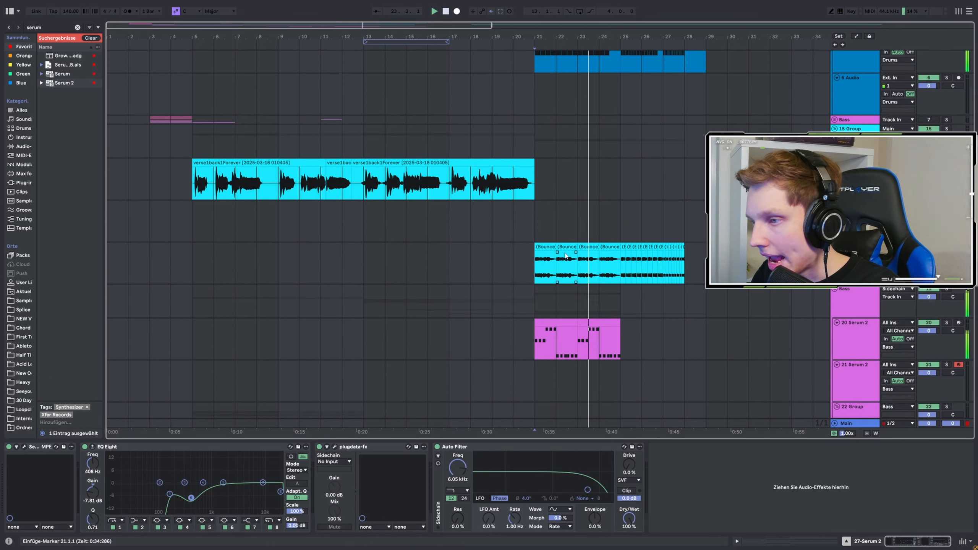
Step: Solo the 15 Group, place the insert marker at bar 33 on the 17-Serum 2 track and open its Serum 2 instance
scroll(562, 248, "down", 3)
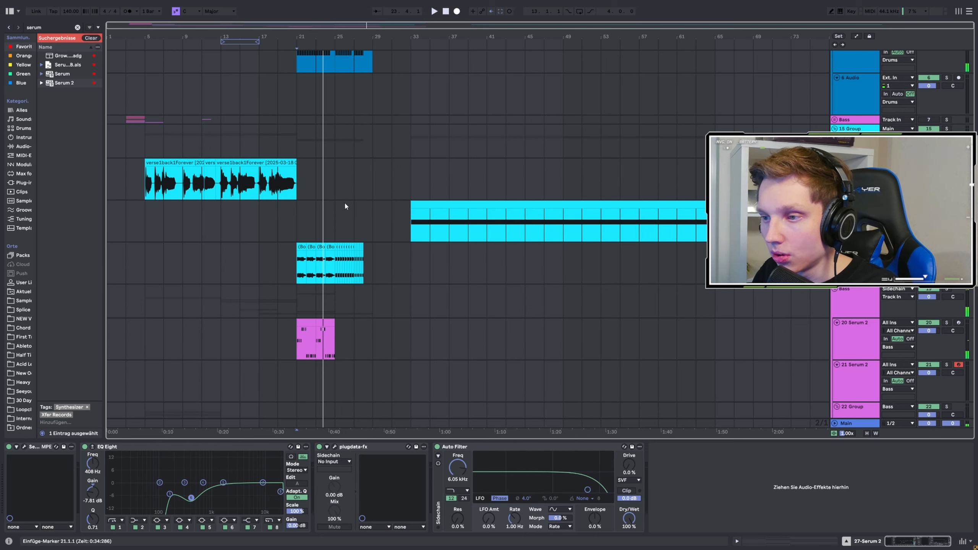
left_click(411, 219)
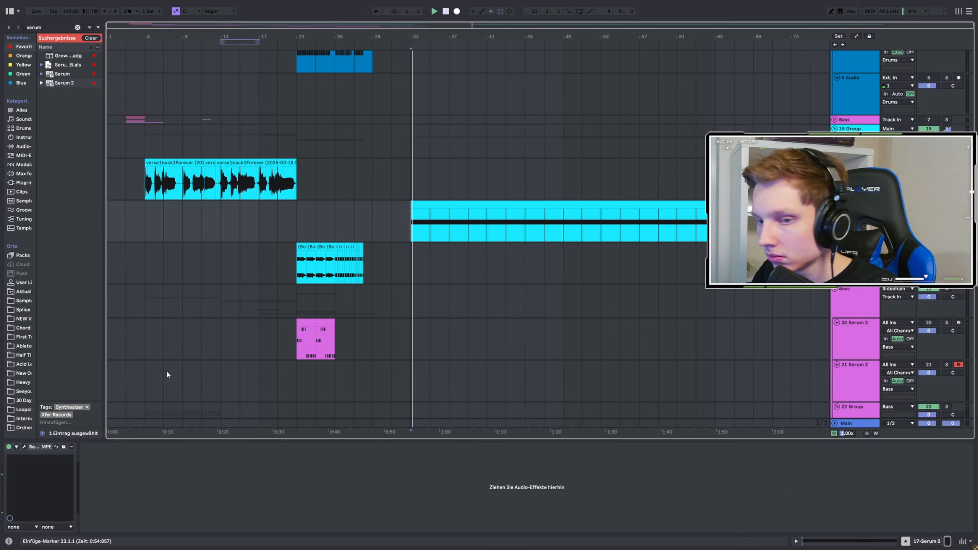
left_click(24, 446)
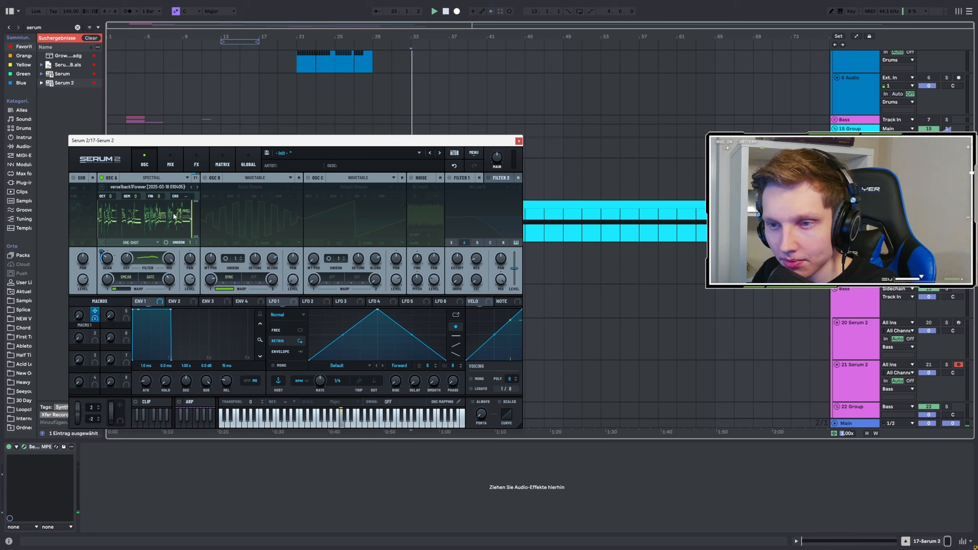
Step: View the effects of track 17's Serum 2, set oscillator A's Warp 2 to 39 % during playback and close the plugin window
left_click(196, 162)
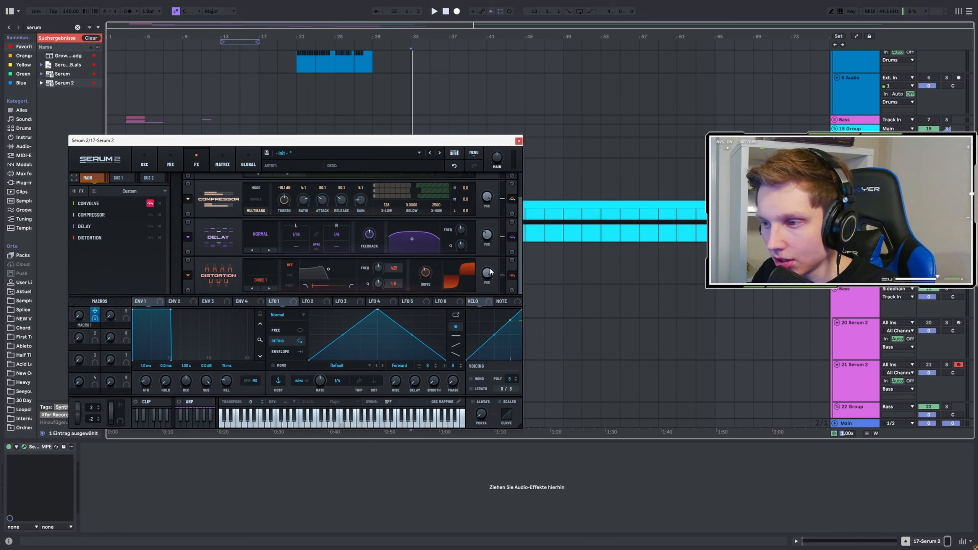
left_click(145, 162)
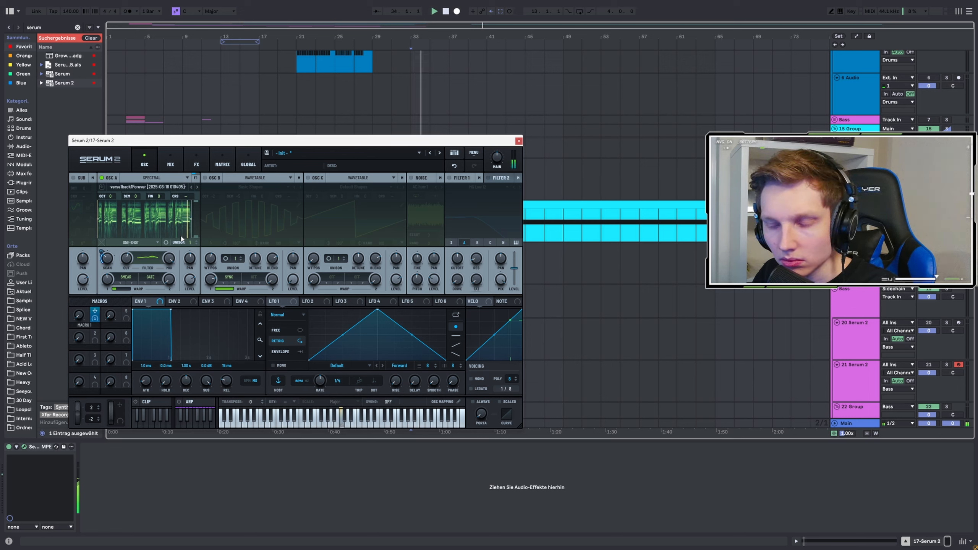
left_click_drag(170, 282, 176, 259)
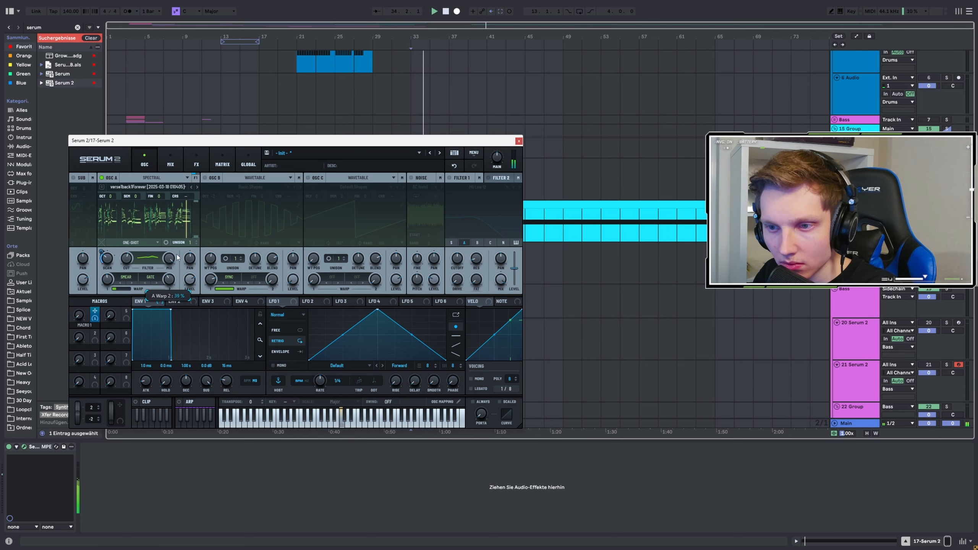
left_click(520, 141)
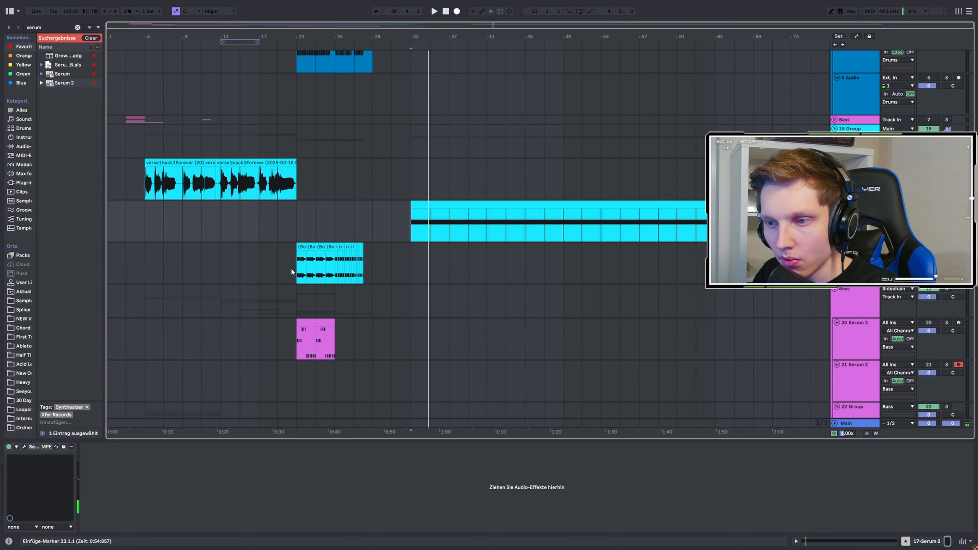
Step: Audition the bounced audio clips of the 17-Serum 2 (Bounce) track from bar 21 with the 15 Group soloed
left_click(292, 272)
scroll(292, 272, "up", 3)
key("space")
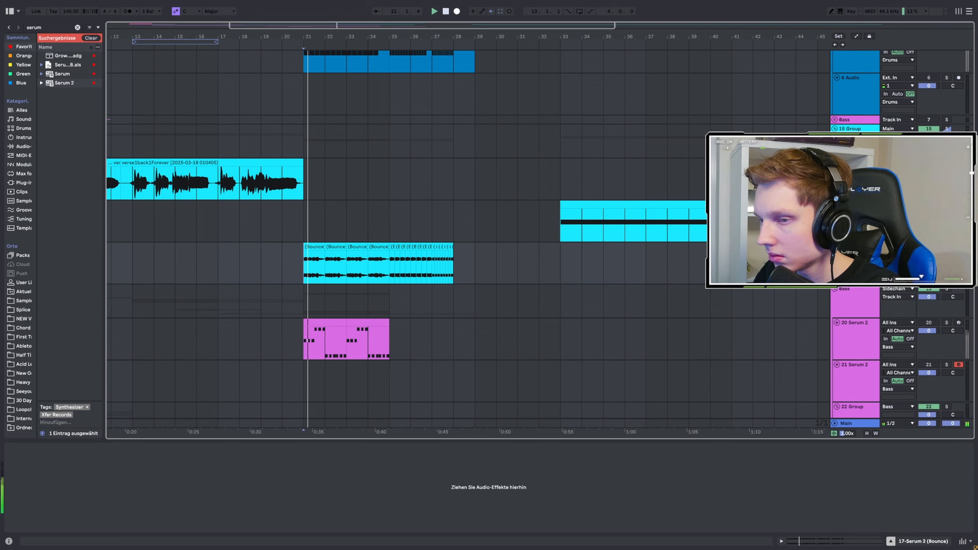
scroll(307, 283, "up", 3)
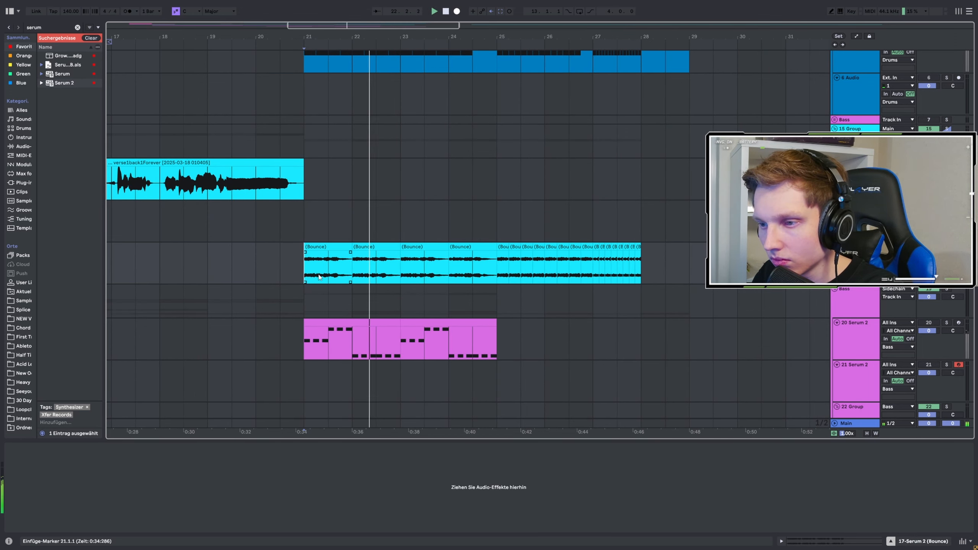
key("space")
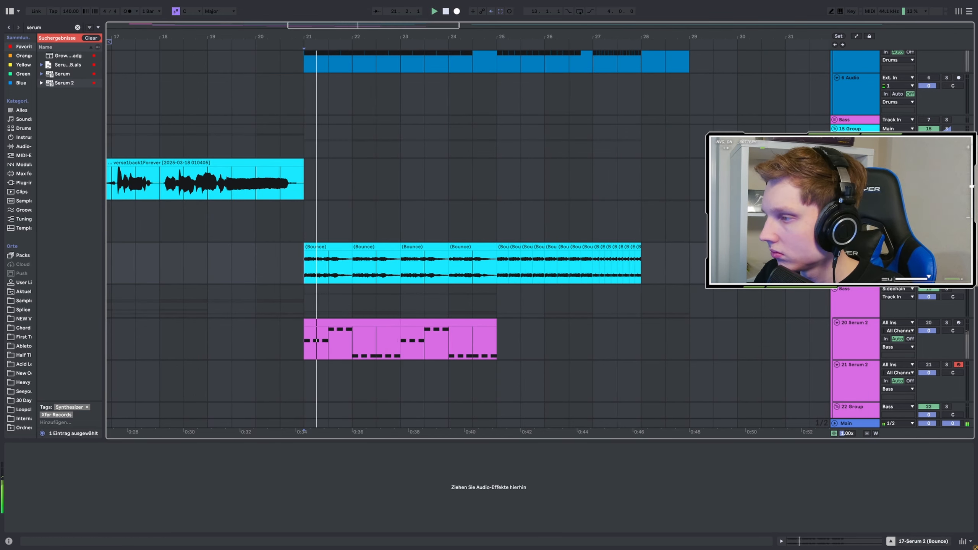
Step: Clear the 15 Group solo and play the full mix from bar 21
left_click(946, 246)
key("space")
key("space")
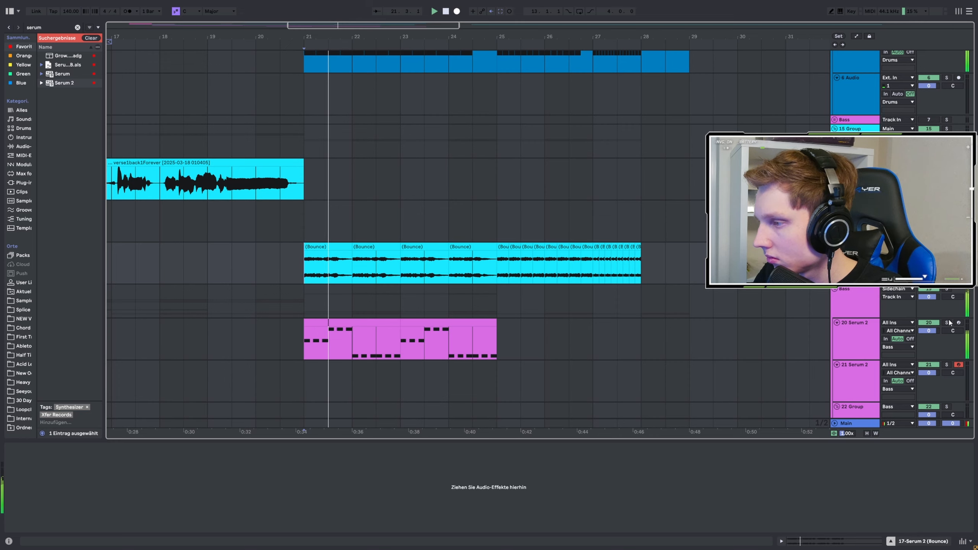
Step: Audition the 20 Serum 2 track's bass clip from bar 21, first soloed and then within the full mix, and stop playback
left_click(316, 346)
key("space")
key("space")
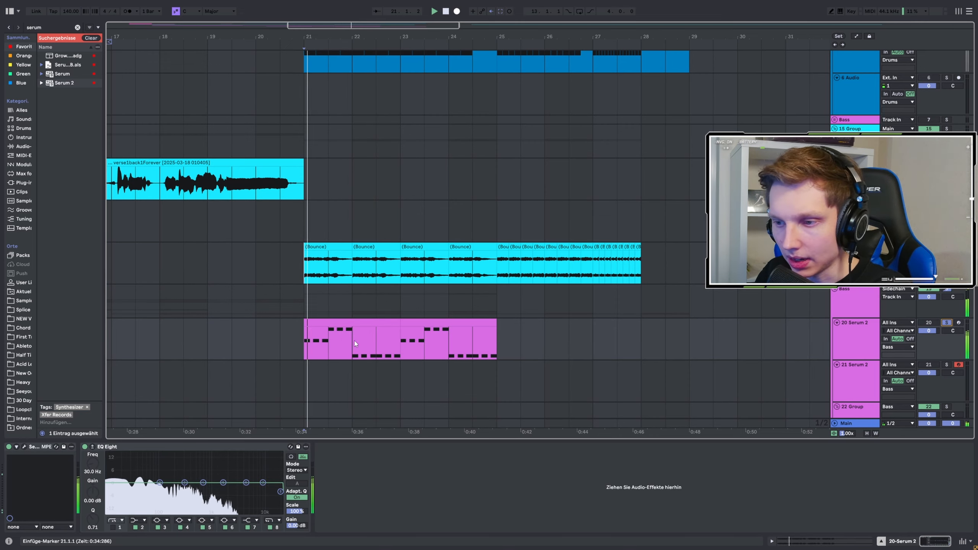
scroll(443, 309, "down", 2)
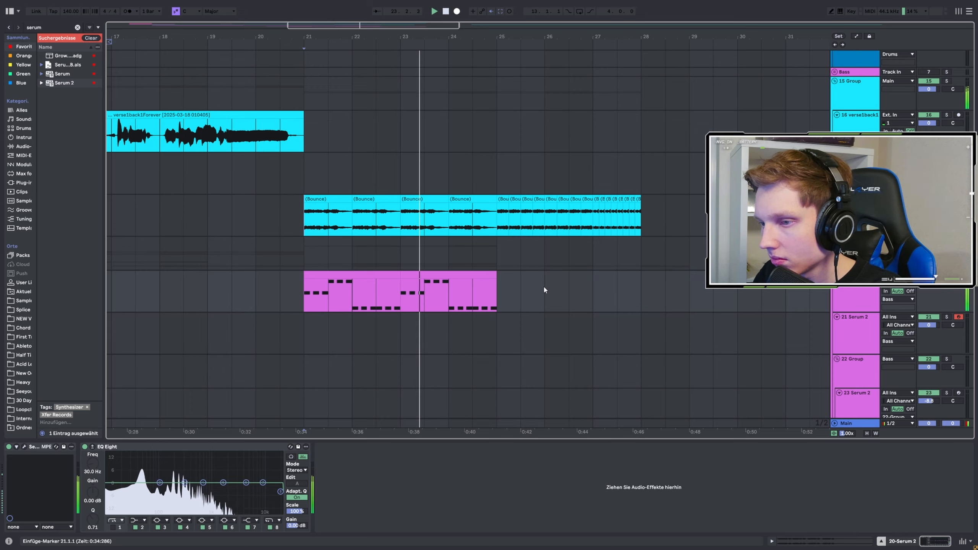
scroll(528, 289, "down", 1)
scroll(323, 216, "down", 4)
key("space")
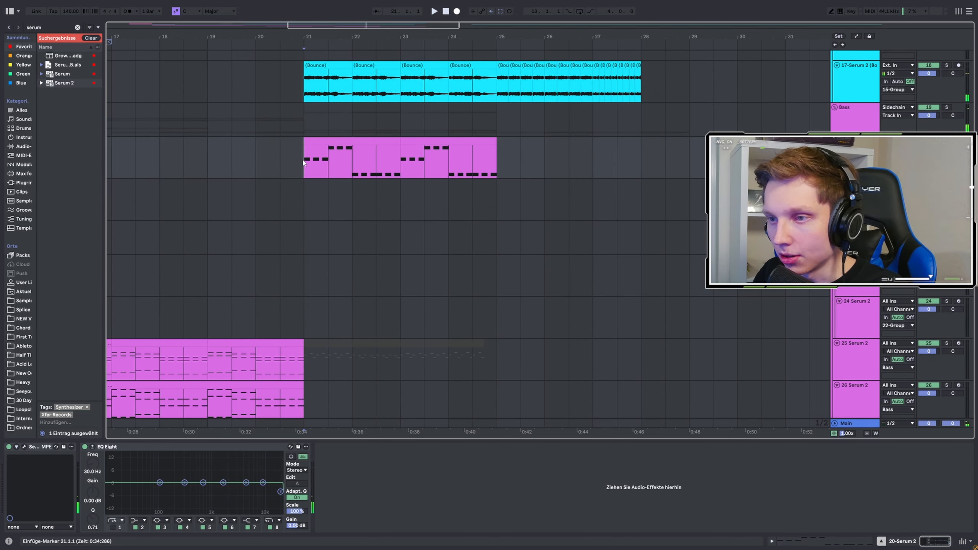
Step: Look over the arrangement's drum, vocal and Serum 2 tracks, widening the timeline view to show the clips across the whole song
scroll(326, 170, "down", 4)
scroll(300, 162, "up", 4)
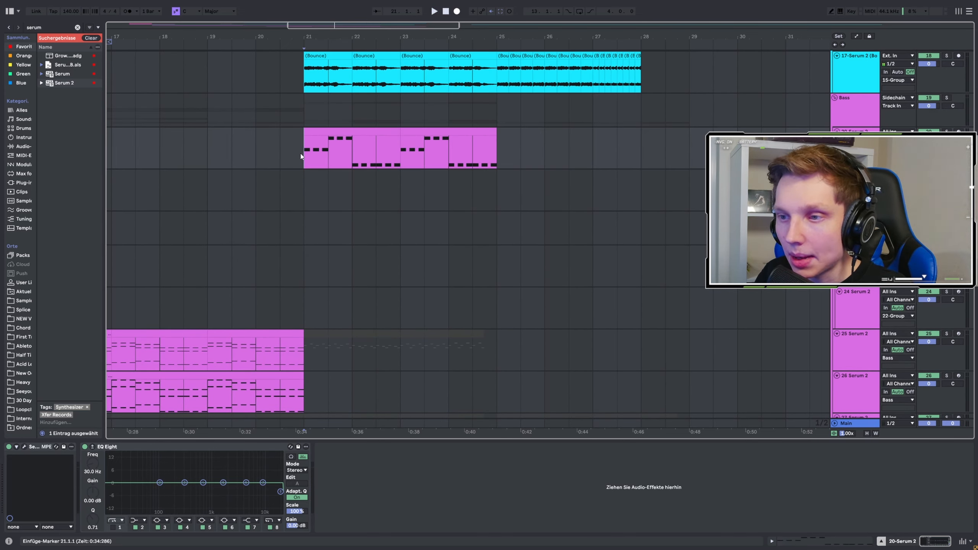
scroll(396, 235, "down", 4)
scroll(396, 232, "up", 8)
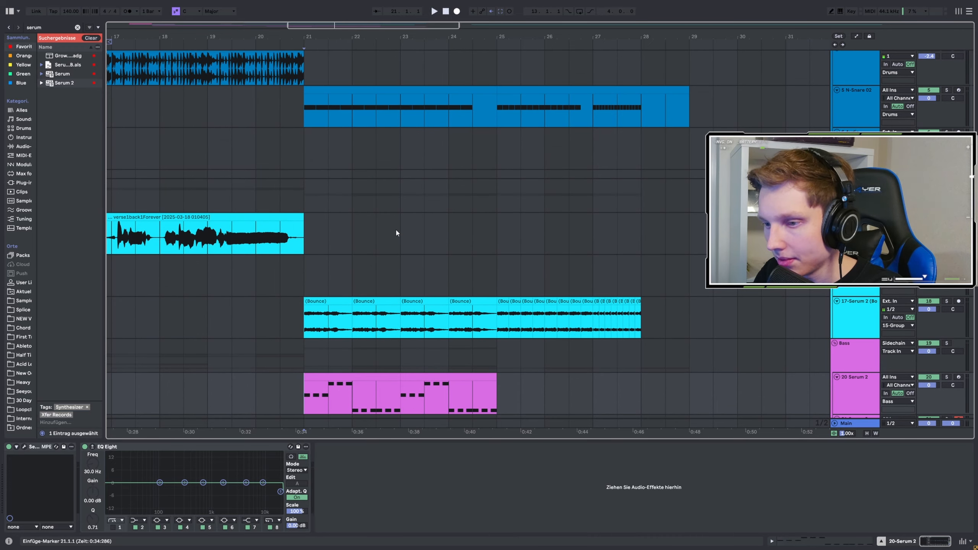
scroll(396, 231, "down", 4)
scroll(601, 243, "right", 1)
left_click(632, 243)
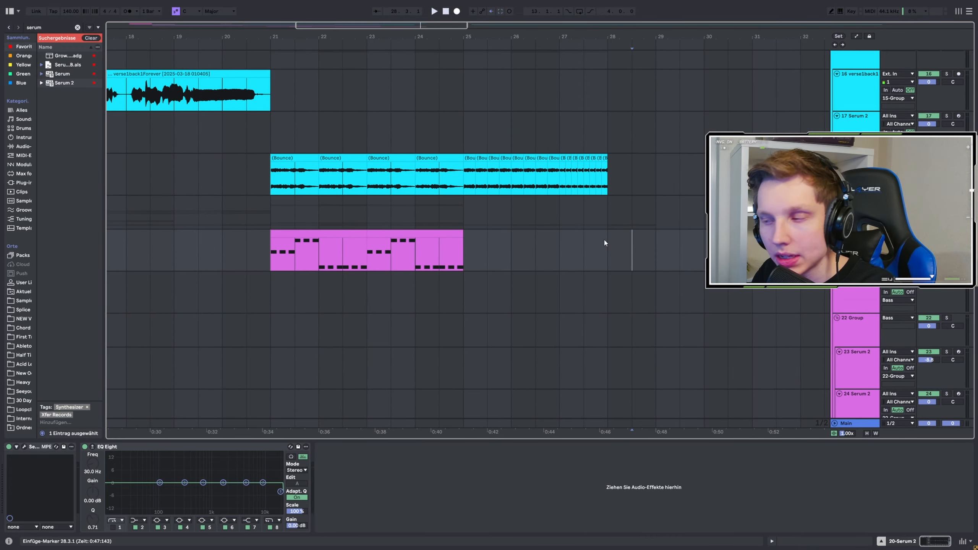
scroll(551, 241, "down", 3)
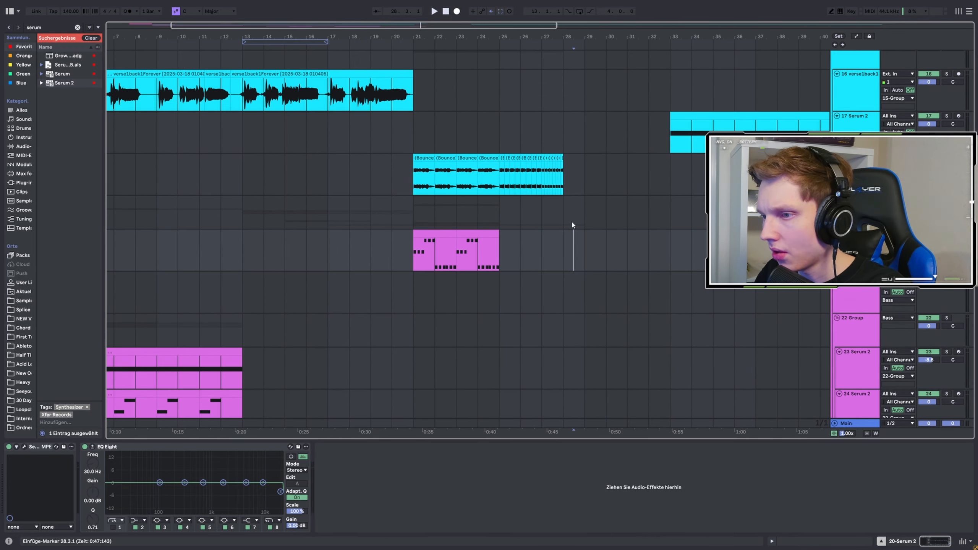
scroll(412, 252, "down", 3)
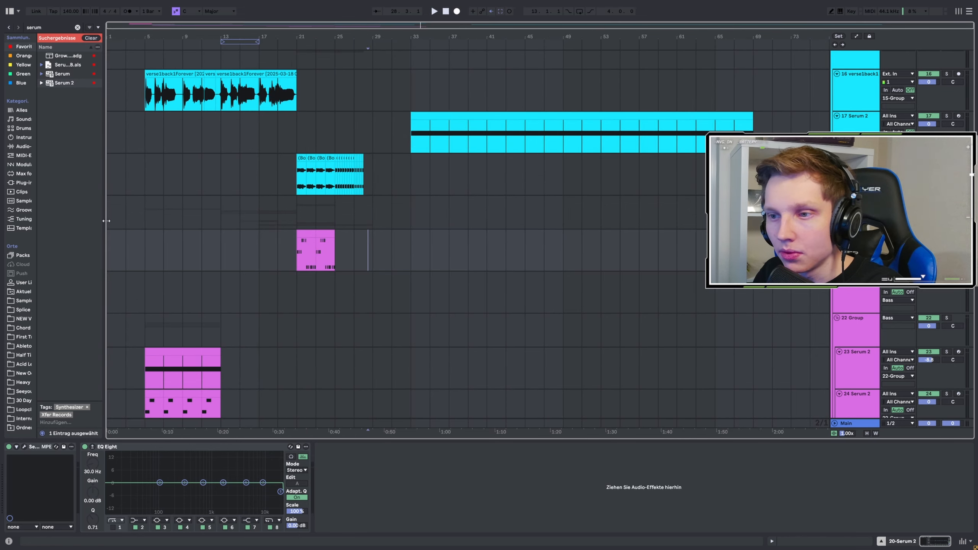